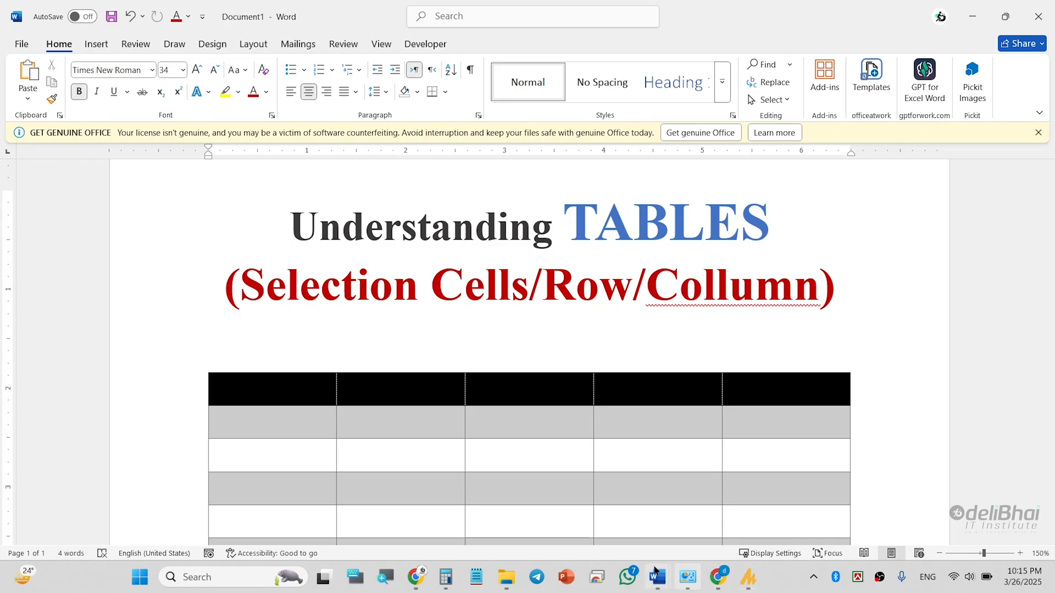
- Switch to the Document6 window and place the cursor in the date in the table's third row, third column
{"action": "mouse_move", "coordinate": [657, 578]}
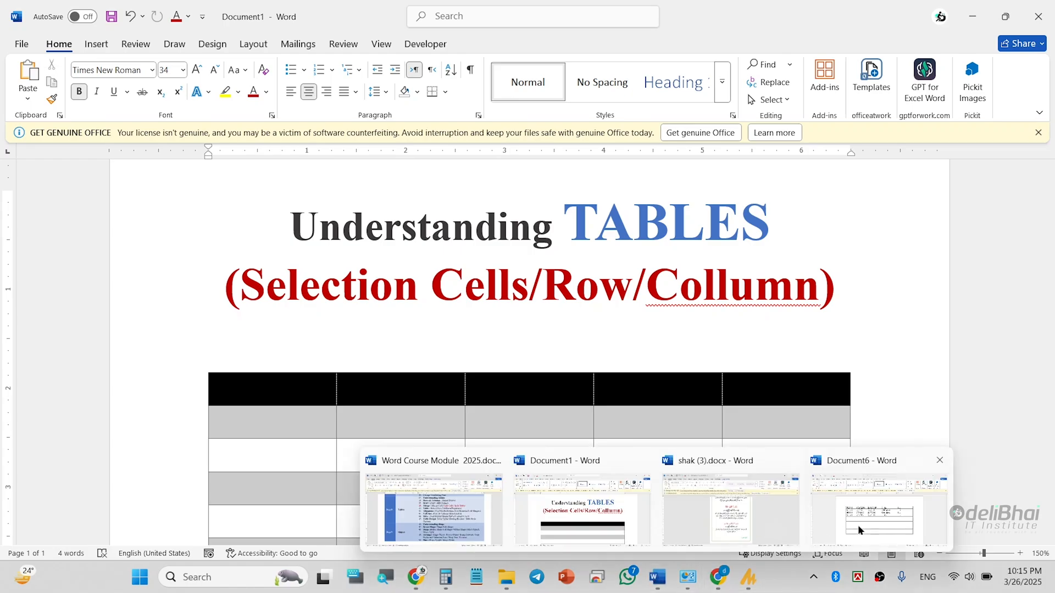
{"action": "left_click", "coordinate": [860, 530]}
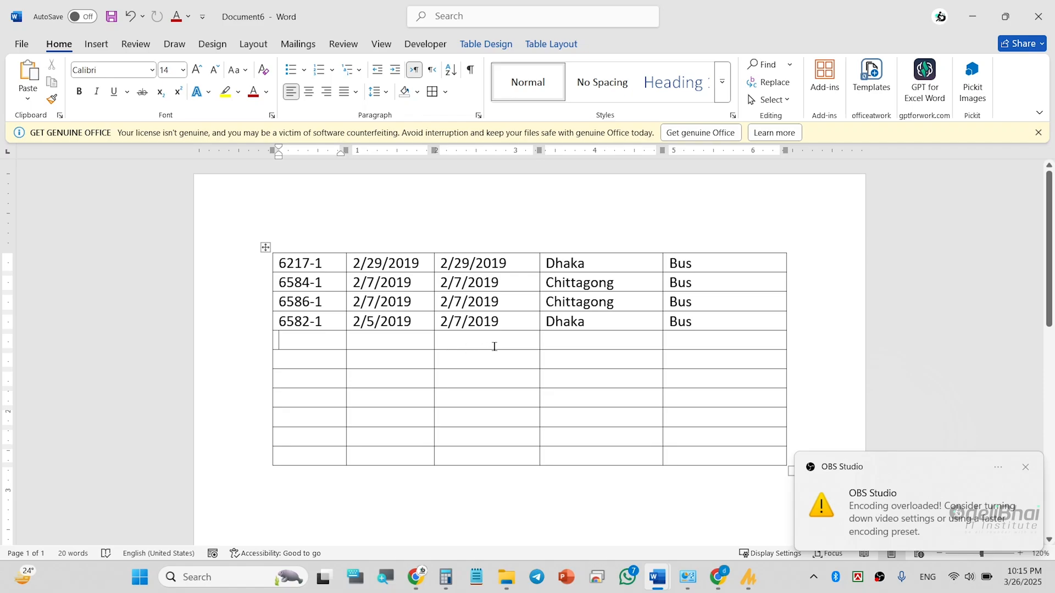
{"action": "scroll", "coordinate": [494, 345], "scroll_direction": "up", "scroll_amount": 2, "text": "ctrl"}
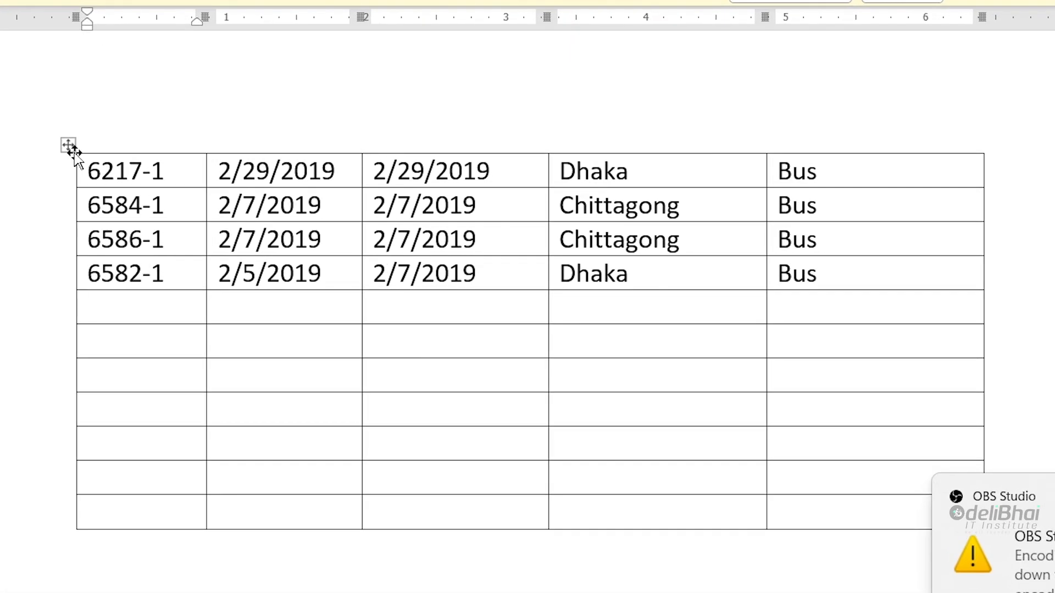
{"action": "left_click", "coordinate": [381, 245]}
{"action": "scroll", "coordinate": [381, 245], "scroll_direction": "up", "scroll_amount": 4, "text": "ctrl"}
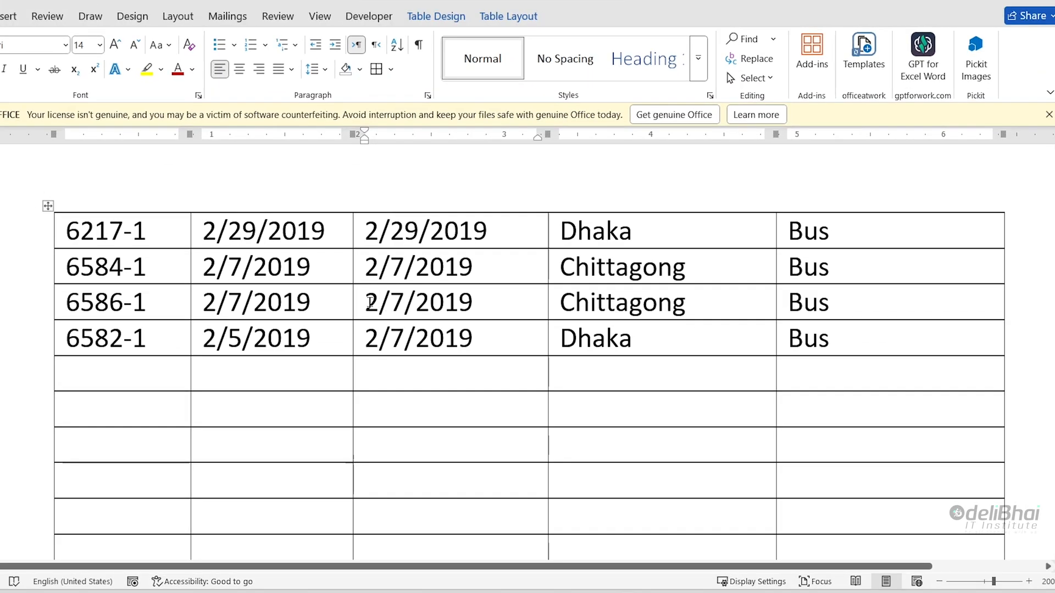
- Select only the text 2/7/2019 in the table's third row, third column
{"action": "left_click_drag", "start_coordinate": [371, 301], "coordinate": [388, 302]}
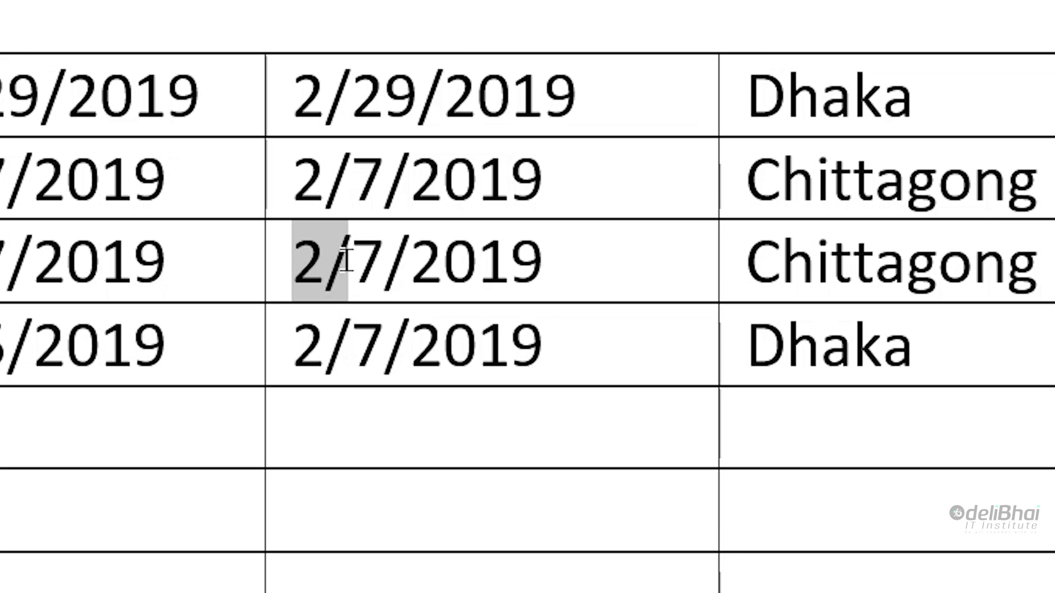
{"action": "left_click_drag", "start_coordinate": [346, 259], "coordinate": [357, 259]}
{"action": "left_click_drag", "start_coordinate": [357, 259], "coordinate": [528, 262]}
{"action": "left_click", "coordinate": [299, 272]}
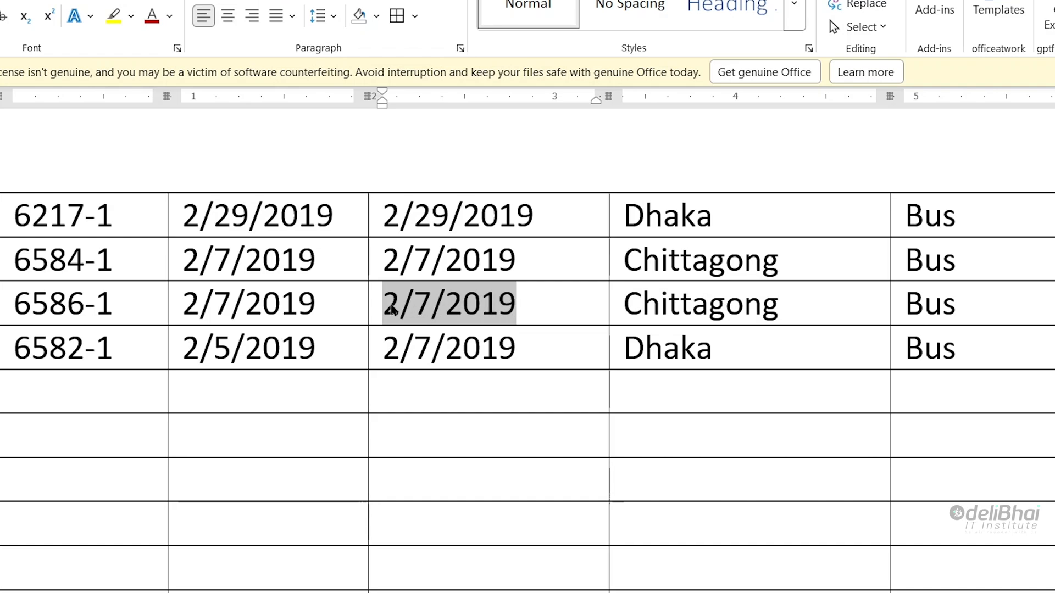
- Clear the text selection and select the entire cell in the third row, third column
{"action": "left_click", "coordinate": [482, 313]}
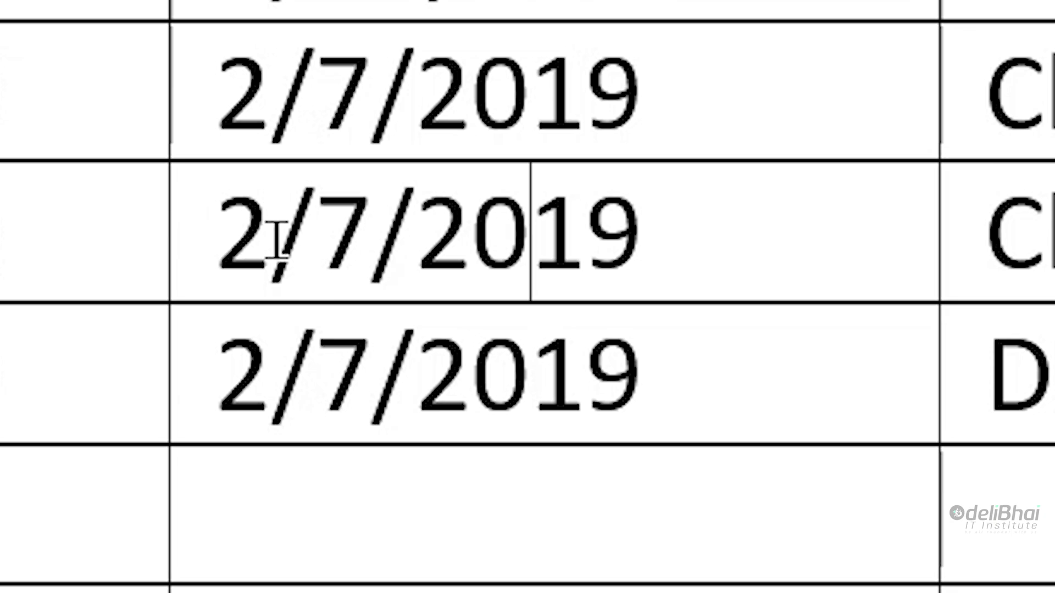
{"action": "left_click_drag", "start_coordinate": [278, 236], "coordinate": [395, 247]}
{"action": "left_click", "coordinate": [369, 258]}
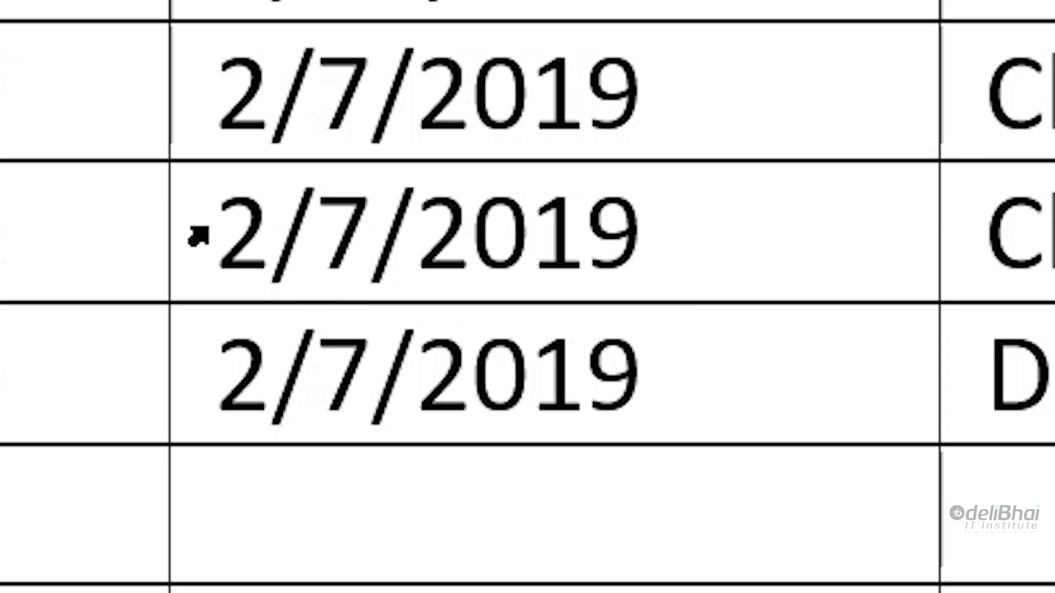
{"action": "left_click", "coordinate": [198, 237]}
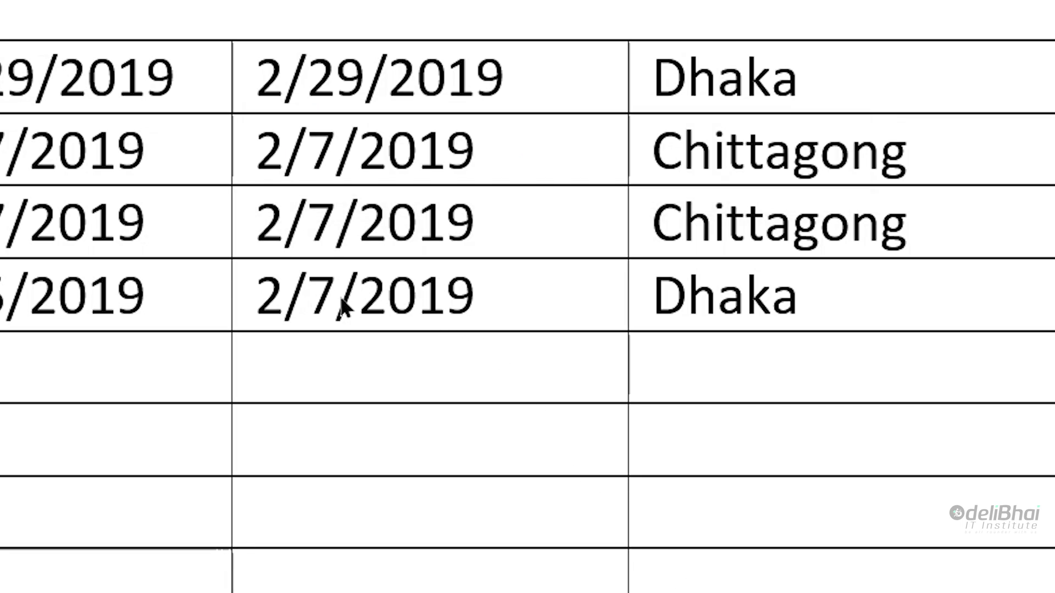
- Select the three third-column cells spanning rows two to four
{"action": "left_click", "coordinate": [257, 152]}
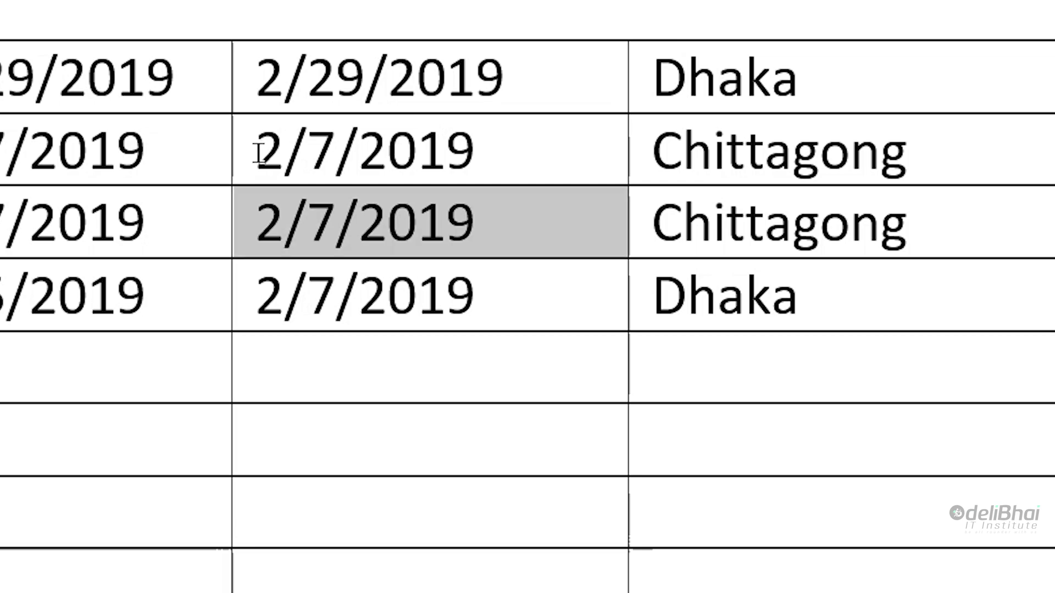
{"action": "left_click", "coordinate": [260, 143]}
{"action": "left_click_drag", "start_coordinate": [258, 142], "coordinate": [348, 280]}
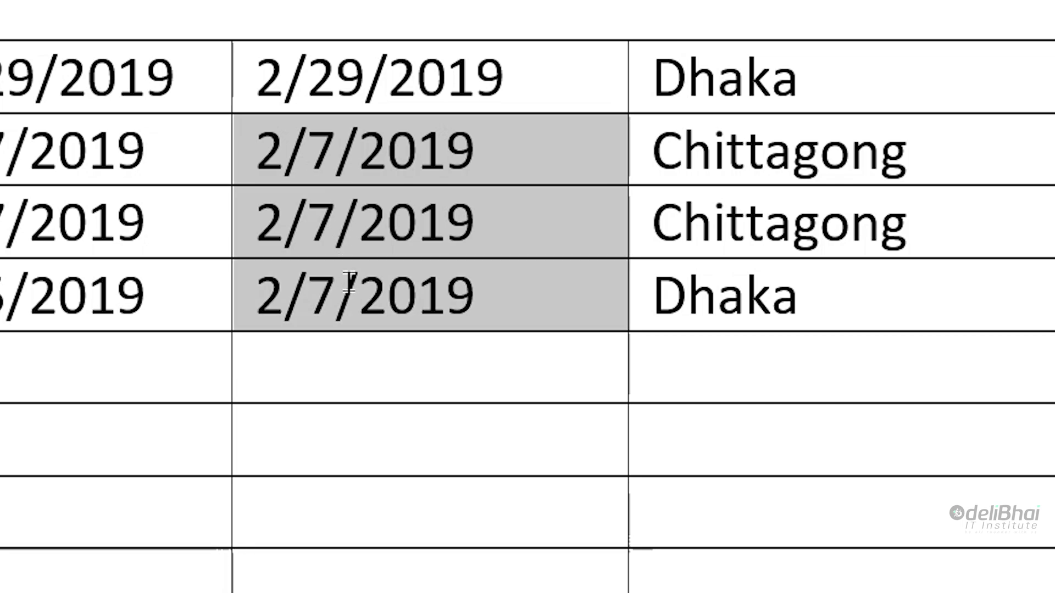
- Select the block of cells from the second row's third column through the Bus column and down to the first empty row
{"action": "left_click", "coordinate": [560, 132]}
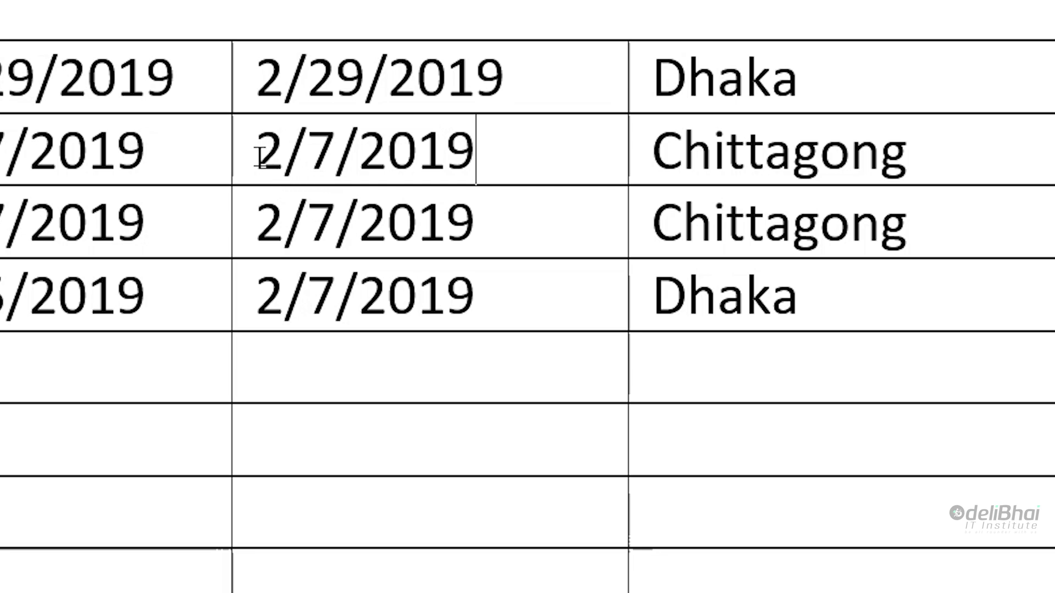
{"action": "left_click_drag", "start_coordinate": [256, 155], "coordinate": [446, 156]}
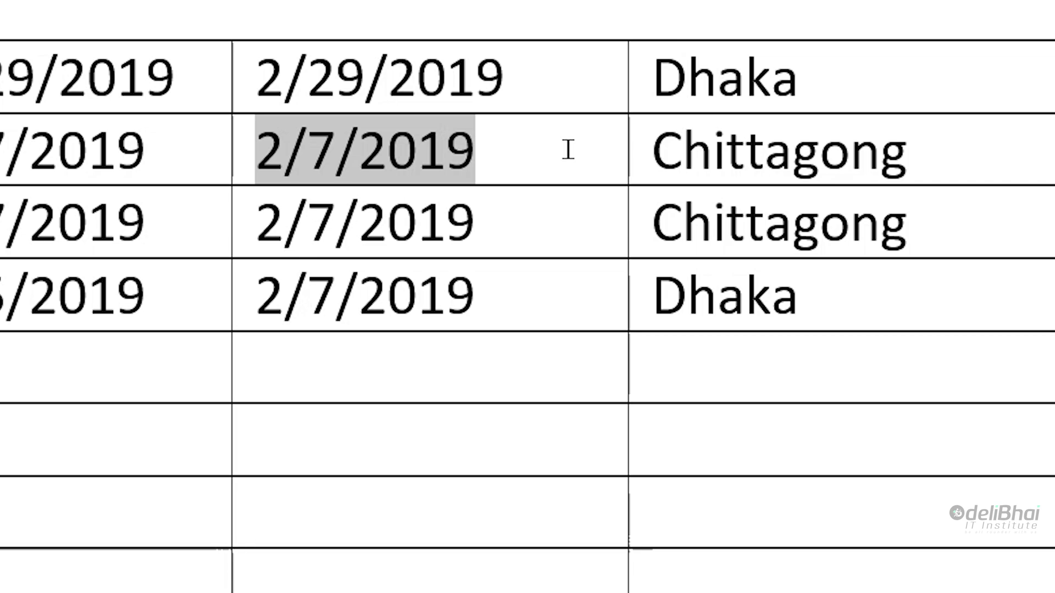
{"action": "left_click_drag", "start_coordinate": [568, 149], "coordinate": [665, 153]}
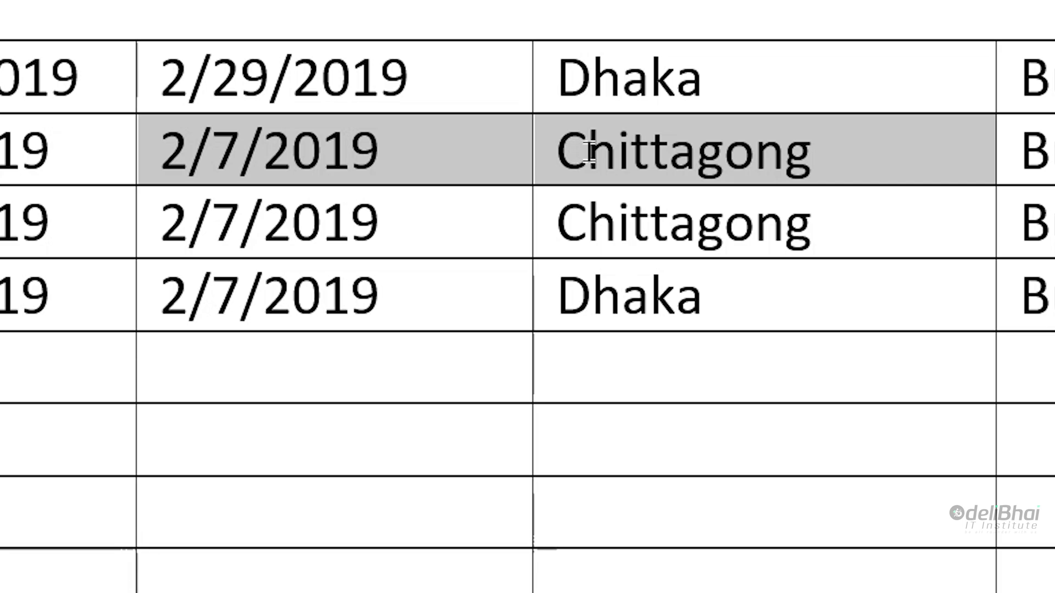
{"action": "left_click_drag", "start_coordinate": [706, 157], "coordinate": [833, 337]}
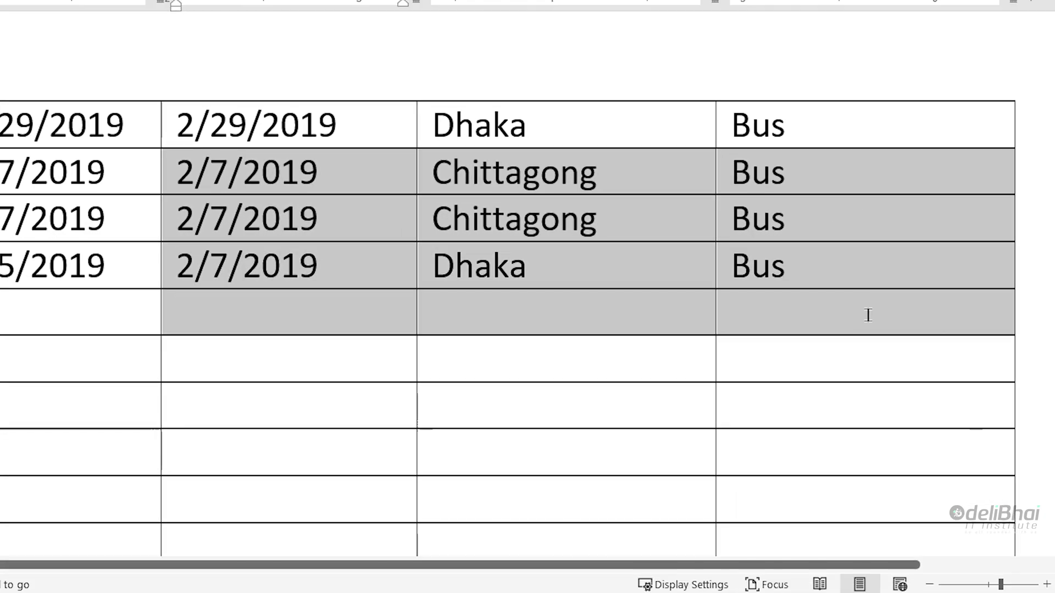
- Shrink the block selection back to the single cell in the second row, third column
{"action": "left_click_drag", "start_coordinate": [799, 259], "coordinate": [574, 220]}
{"action": "left_click_drag", "start_coordinate": [414, 193], "coordinate": [304, 177]}
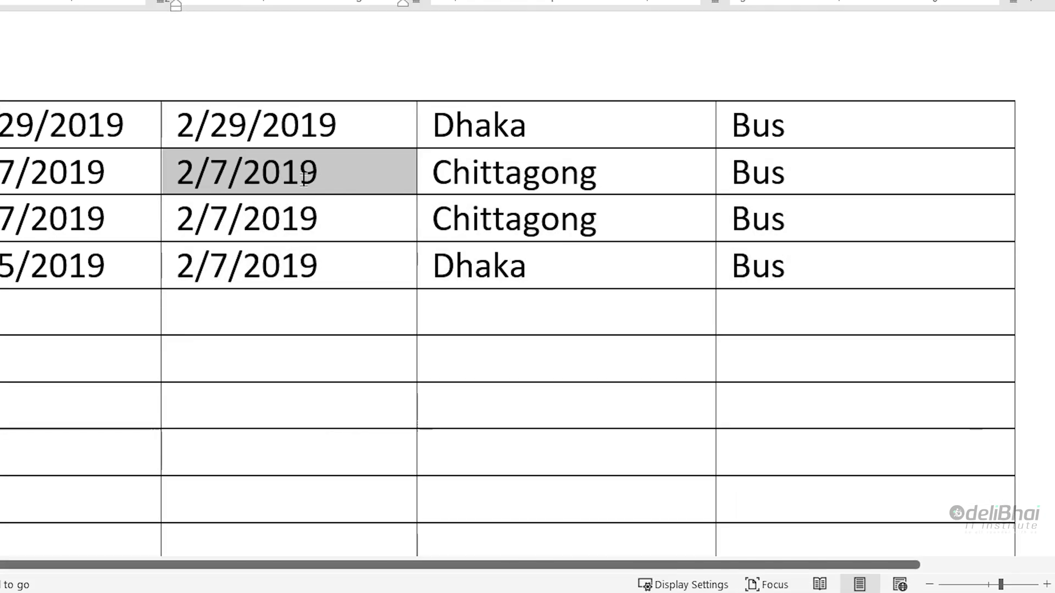
{"action": "right_click", "coordinate": [333, 183]}
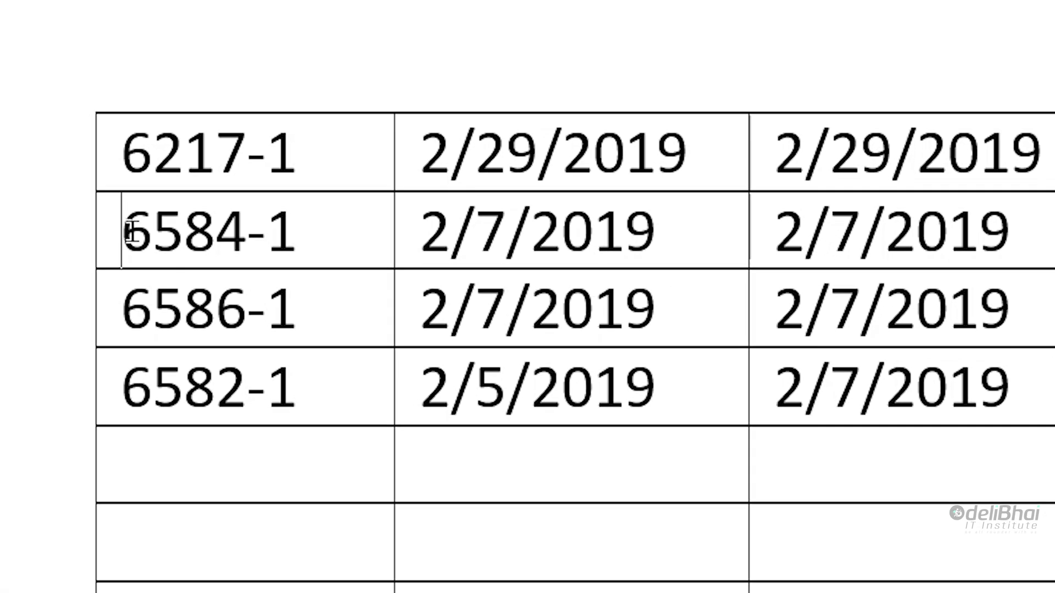
- Select the second row's cells by sweeping from its first cell across to Bus, repeat the selection, and clear it
{"action": "left_click_drag", "start_coordinate": [149, 270], "coordinate": [1054, 248]}
{"action": "left_click_drag", "start_coordinate": [695, 249], "coordinate": [705, 259]}
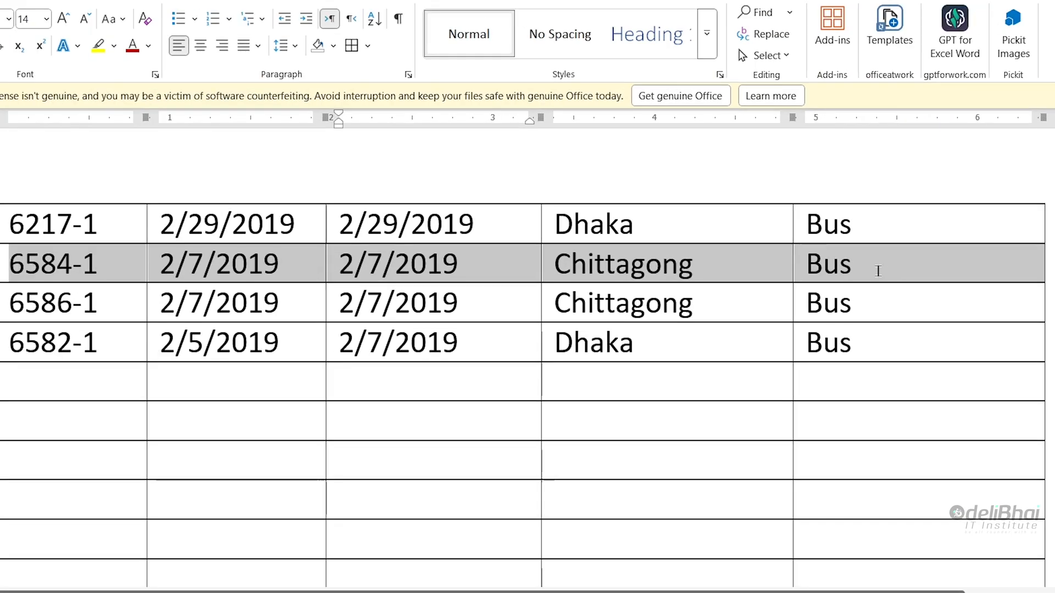
{"action": "left_click", "coordinate": [15, 264]}
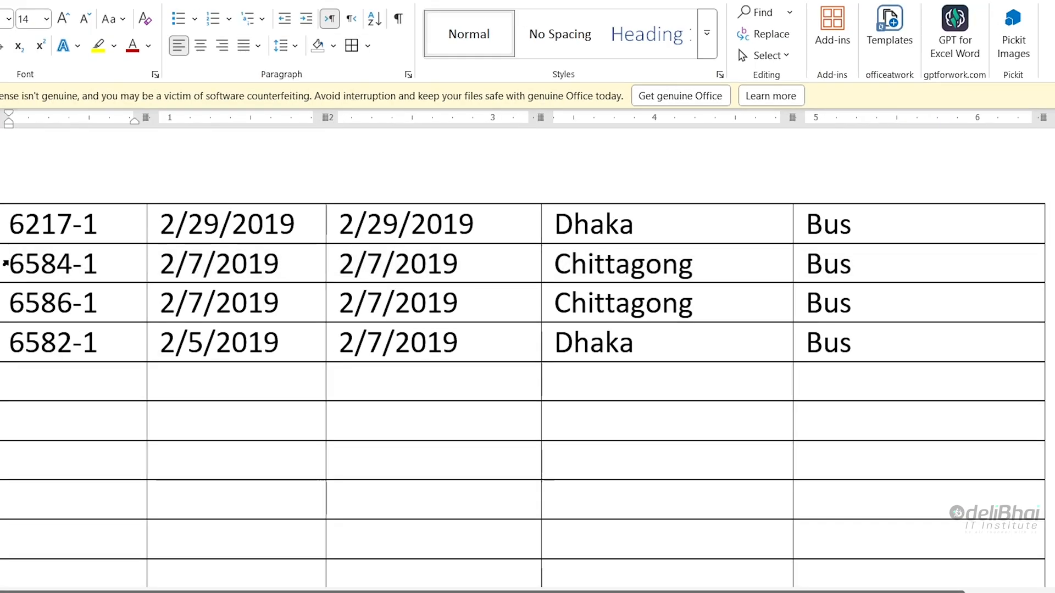
{"action": "left_click_drag", "start_coordinate": [14, 266], "coordinate": [942, 275]}
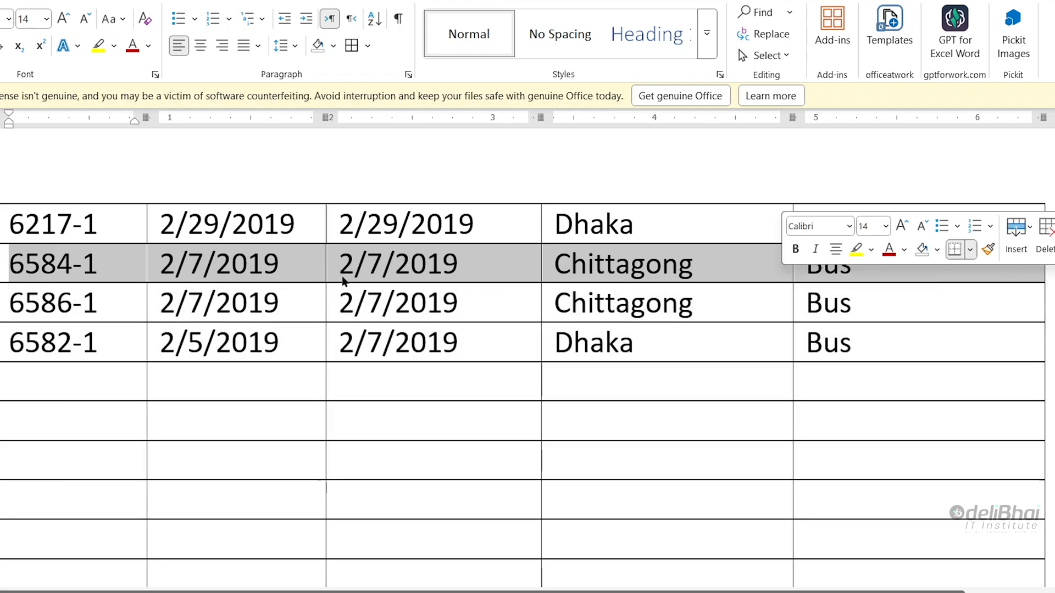
{"action": "left_click", "coordinate": [273, 270]}
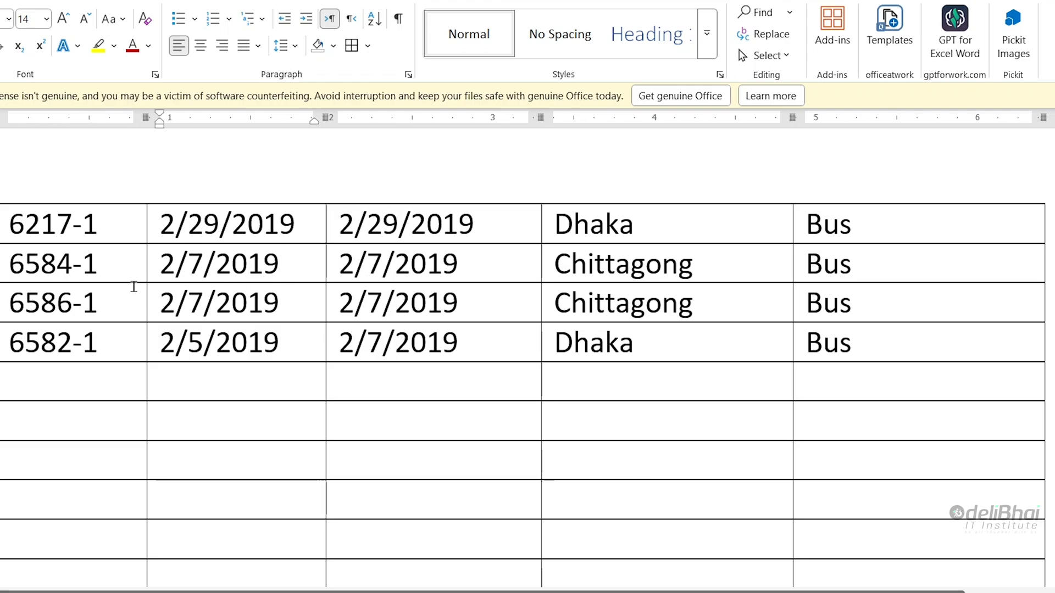
{"action": "left_click_drag", "start_coordinate": [11, 265], "coordinate": [877, 272]}
{"action": "left_click", "coordinate": [340, 275]}
- Select the whole second row, including its end-of-row mark, from its first cell's edge and clear the selection
{"action": "left_click", "coordinate": [2, 268]}
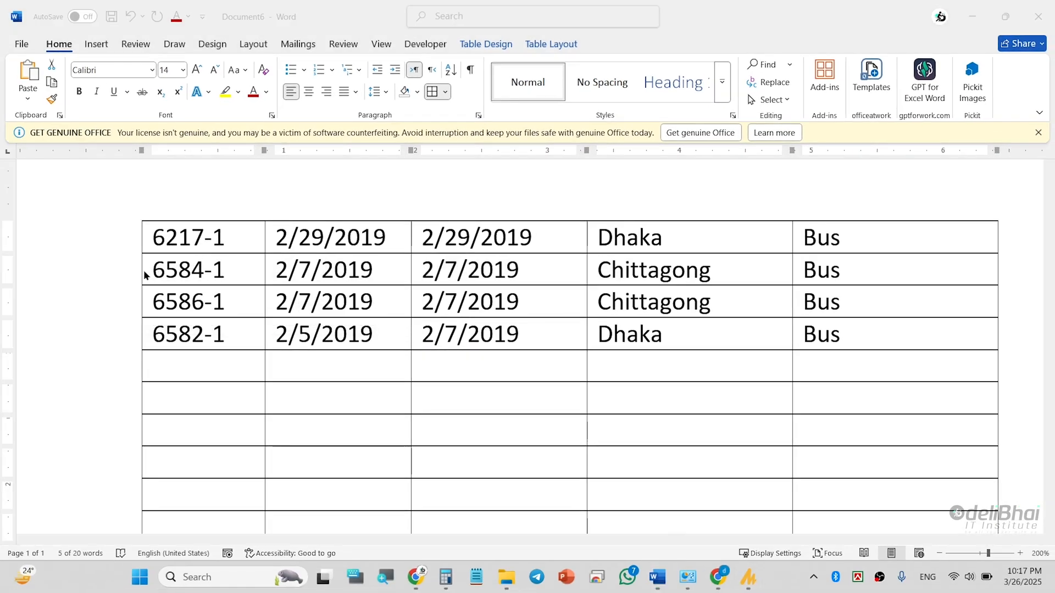
{"action": "triple_click", "coordinate": [143, 271]}
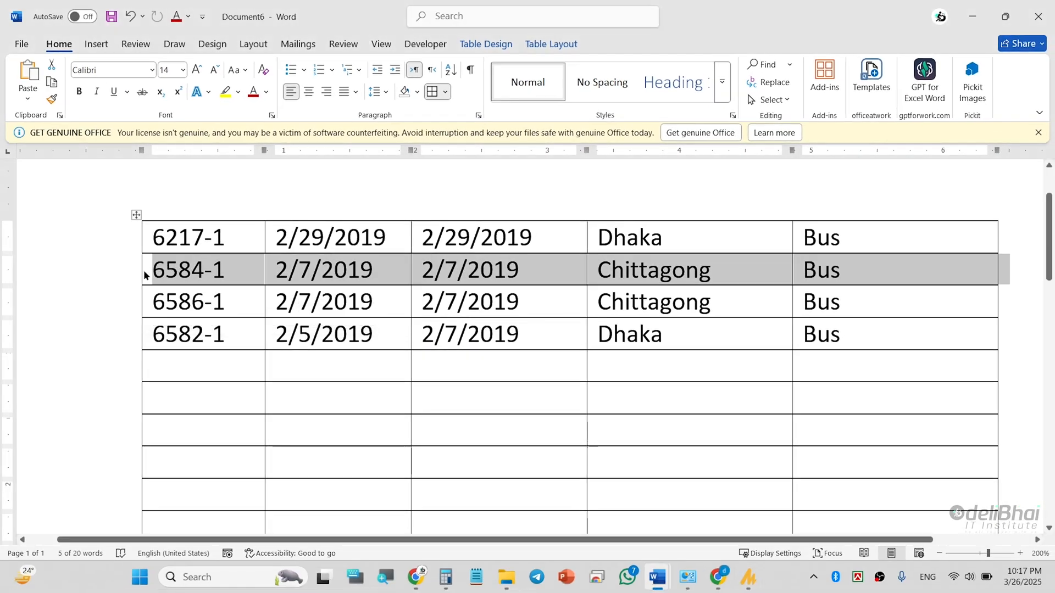
{"action": "left_click", "coordinate": [142, 271]}
{"action": "left_click", "coordinate": [142, 271]}
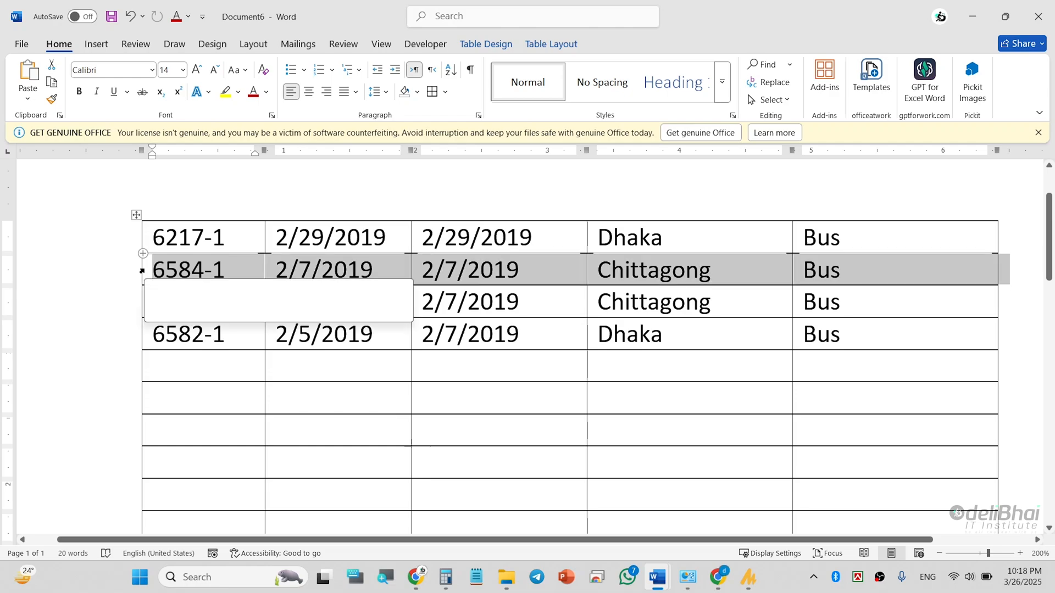
{"action": "left_click", "coordinate": [187, 270]}
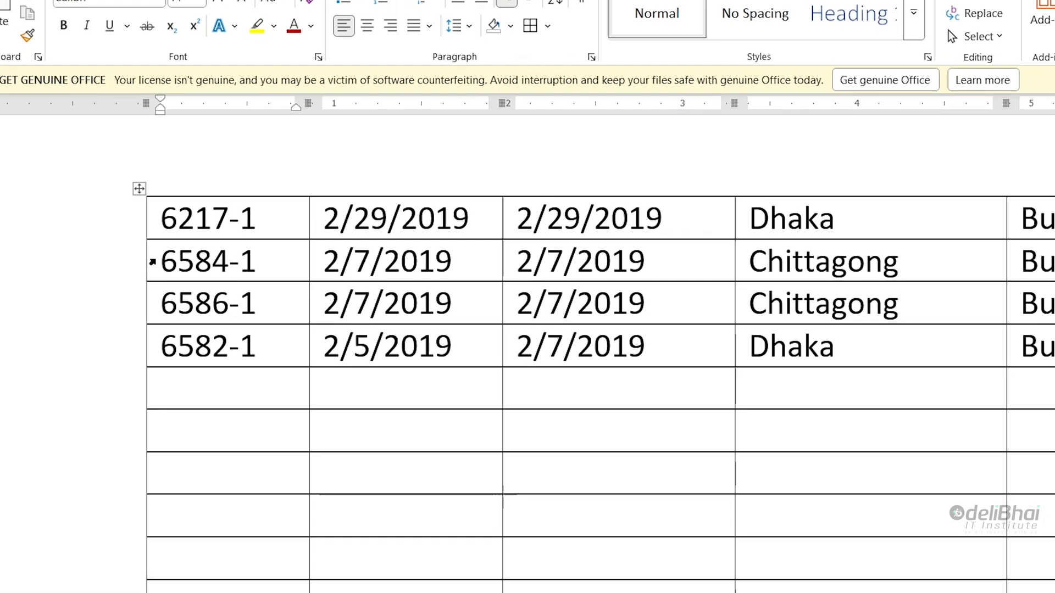
- Select the second row's first cell and expand it to the full row, and repeat from the edges of rows three and four
{"action": "left_click", "coordinate": [153, 262]}
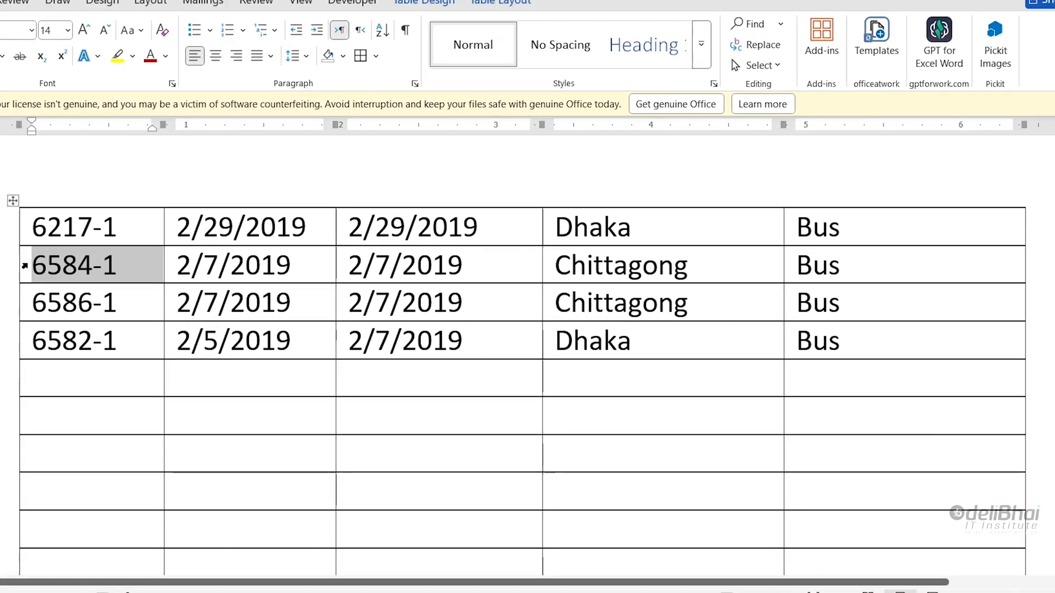
{"action": "left_click", "coordinate": [159, 248]}
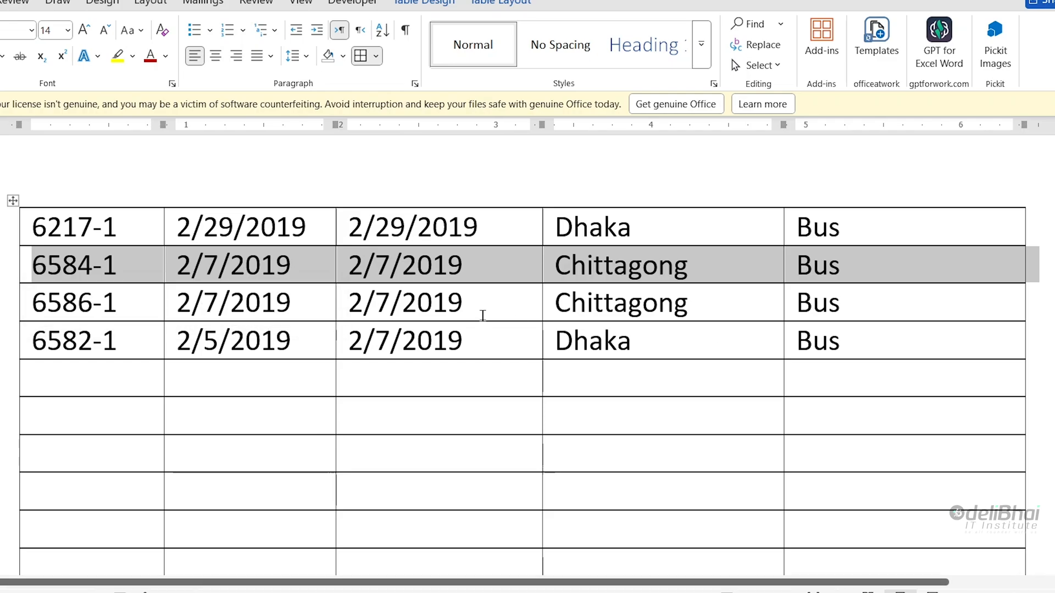
{"action": "left_click", "coordinate": [26, 304]}
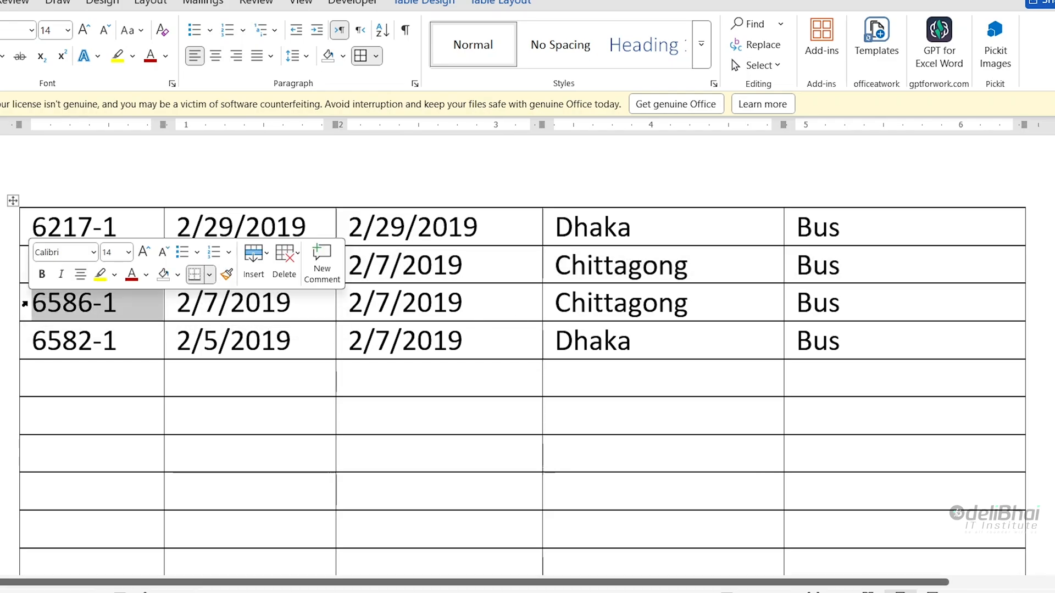
{"action": "left_click", "coordinate": [19, 347]}
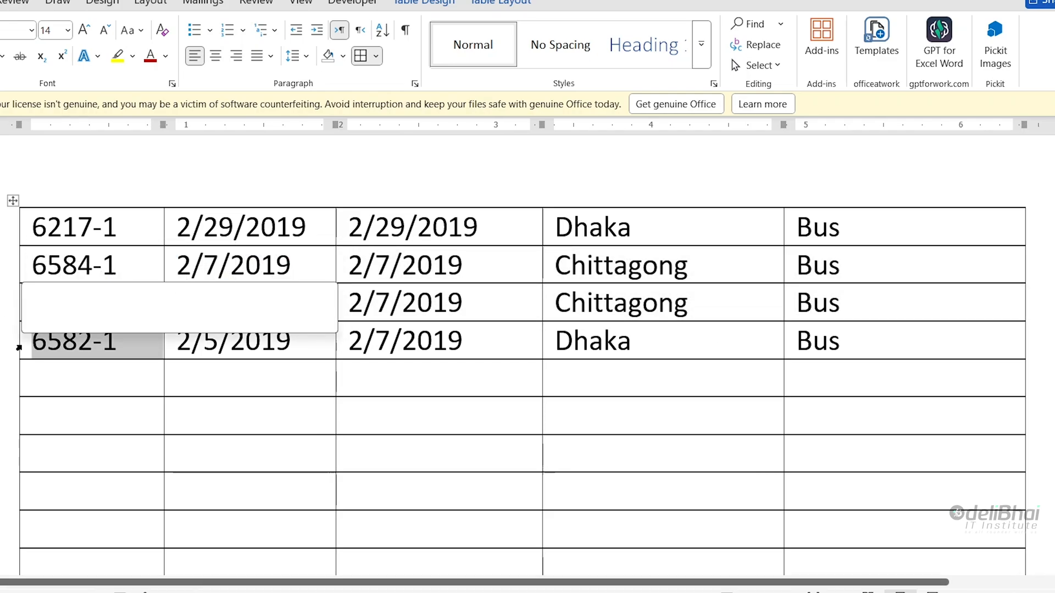
- Select the first-column cells in rows two to four
{"action": "left_click", "coordinate": [25, 272]}
{"action": "left_click_drag", "start_coordinate": [24, 284], "coordinate": [21, 344]}
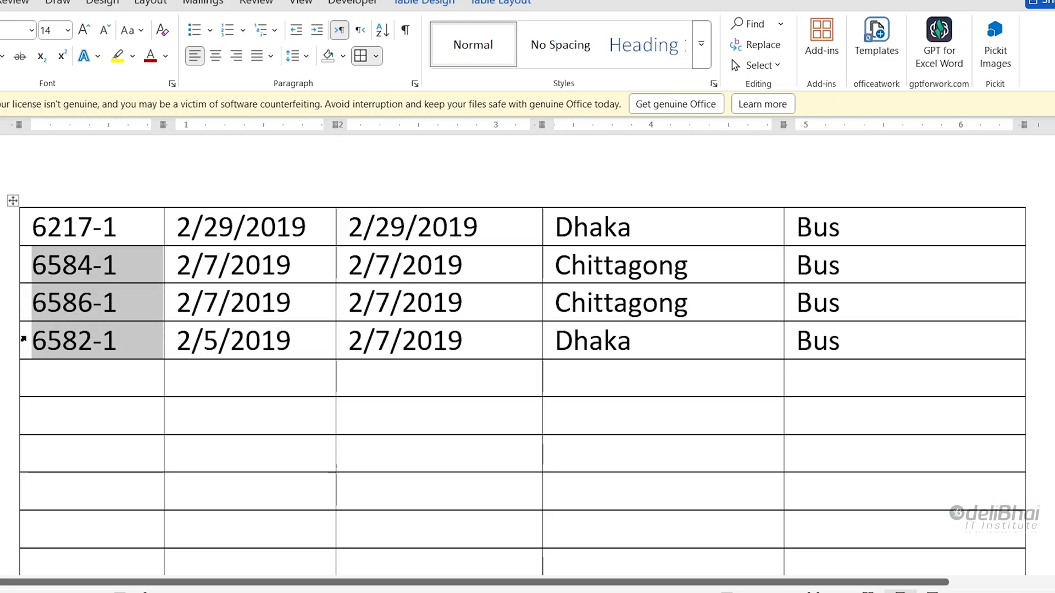
{"action": "left_click", "coordinate": [21, 267]}
- Select a block from the second row's first cell to the last column and into the empty rows, shrink it, and clear the selection
{"action": "left_click_drag", "start_coordinate": [53, 273], "coordinate": [915, 297]}
{"action": "left_click_drag", "start_coordinate": [68, 266], "coordinate": [975, 516]}
{"action": "left_click_drag", "start_coordinate": [955, 450], "coordinate": [567, 346]}
{"action": "left_click", "coordinate": [207, 341]}
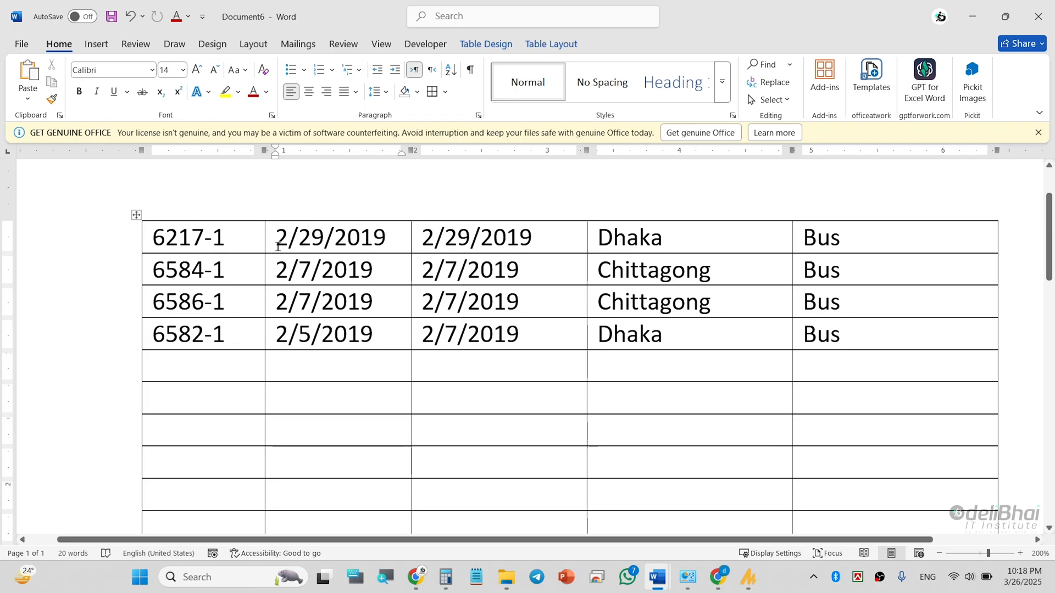
- Select the entire second column by sweeping from 2/29/2019 down to the last empty row
{"action": "left_click_drag", "start_coordinate": [337, 233], "coordinate": [338, 540]}
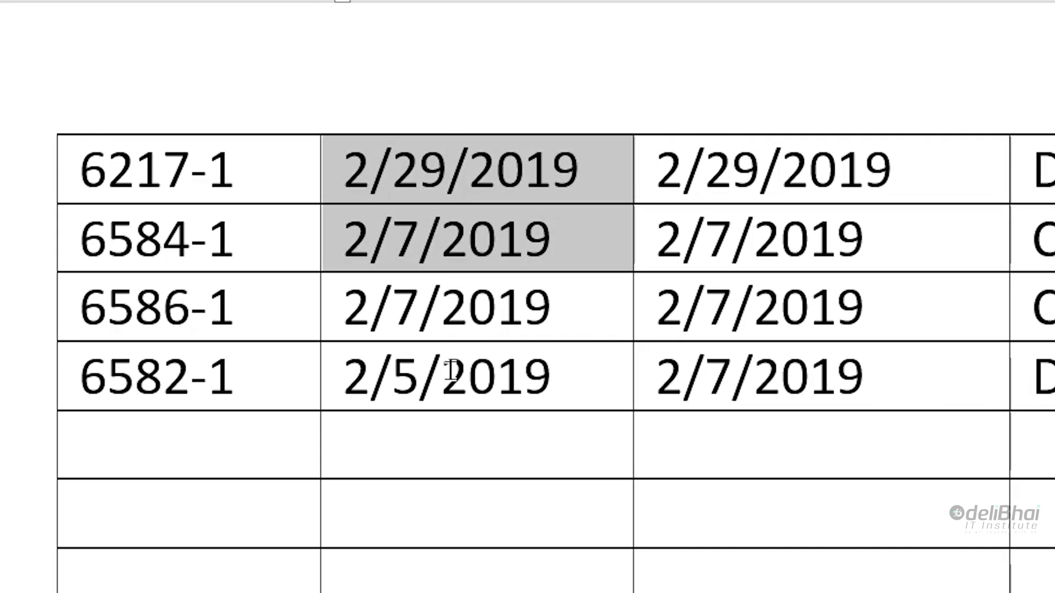
{"action": "left_click_drag", "start_coordinate": [478, 561], "coordinate": [487, 423]}
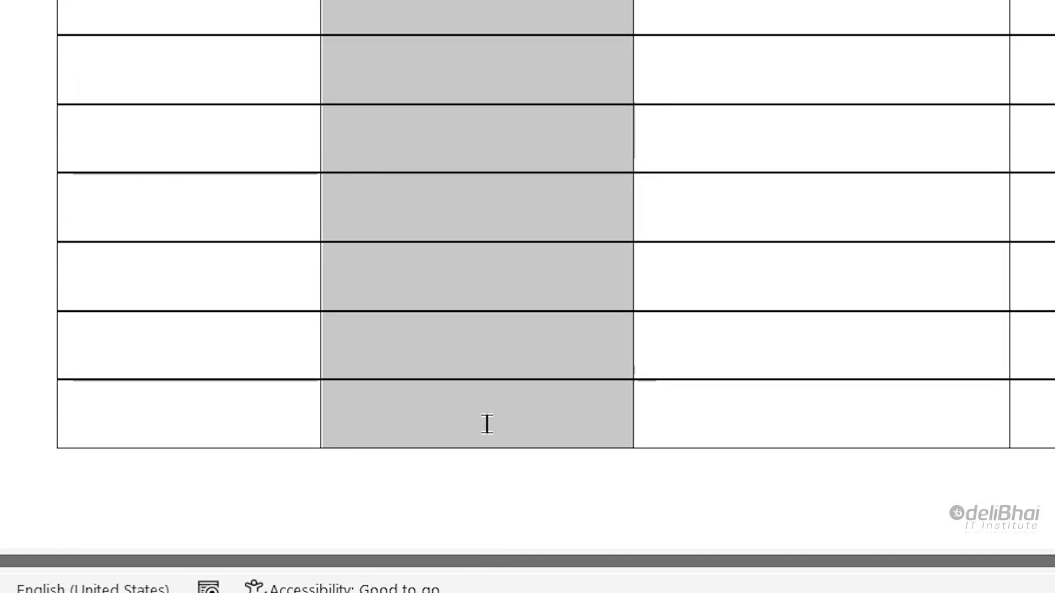
{"action": "scroll", "coordinate": [509, 203], "scroll_direction": "up", "scroll_amount": 5}
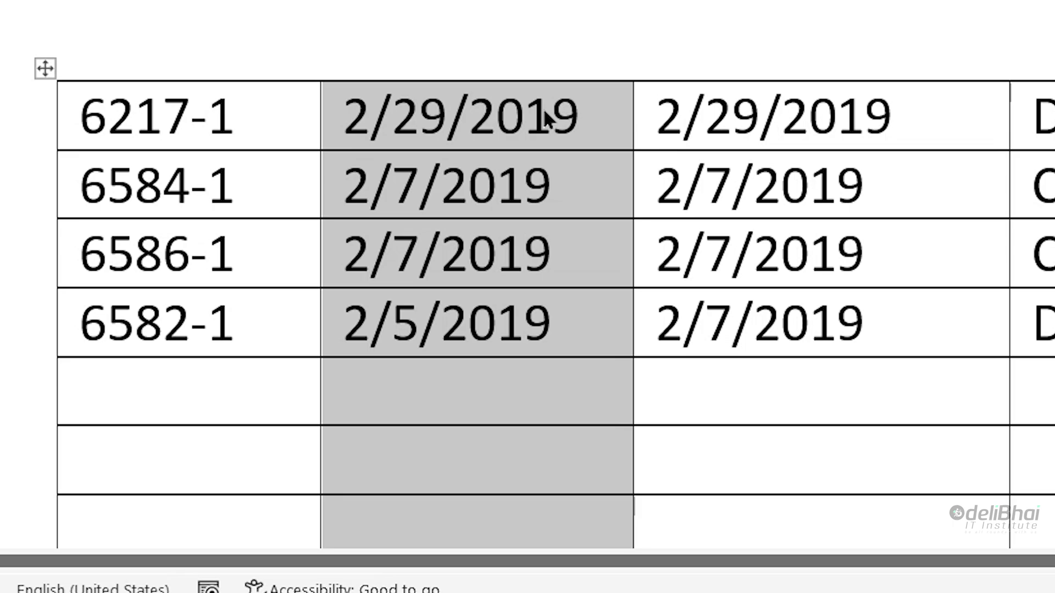
- Clear the selection and select the entire second column at once from above its top border
{"action": "left_click", "coordinate": [545, 116]}
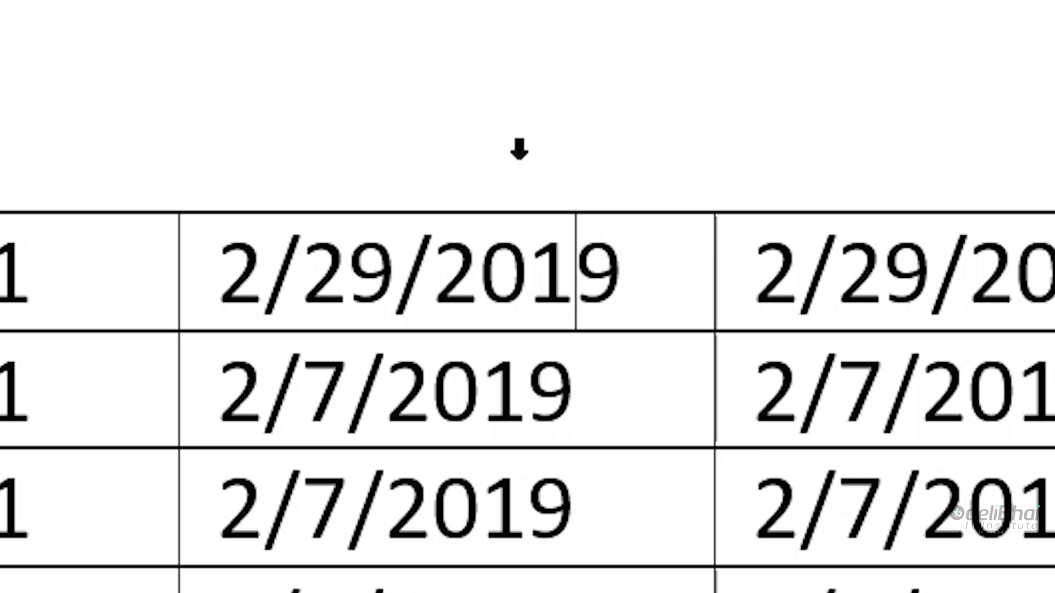
{"action": "left_click", "coordinate": [519, 149]}
{"action": "scroll", "coordinate": [443, 329], "scroll_direction": "down", "scroll_amount": 5}
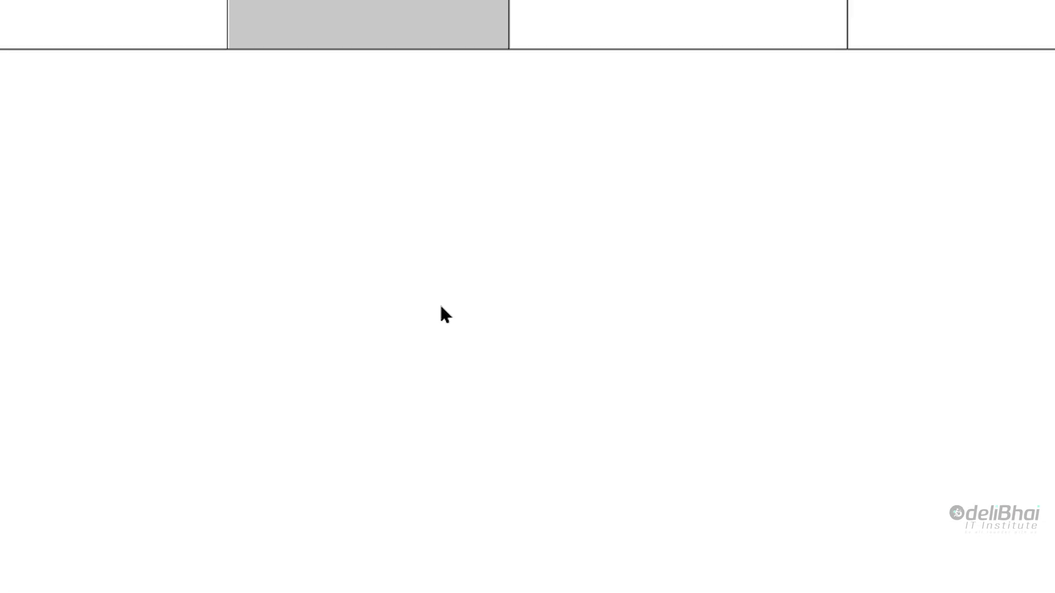
{"action": "scroll", "coordinate": [443, 313], "scroll_direction": "up", "scroll_amount": 5}
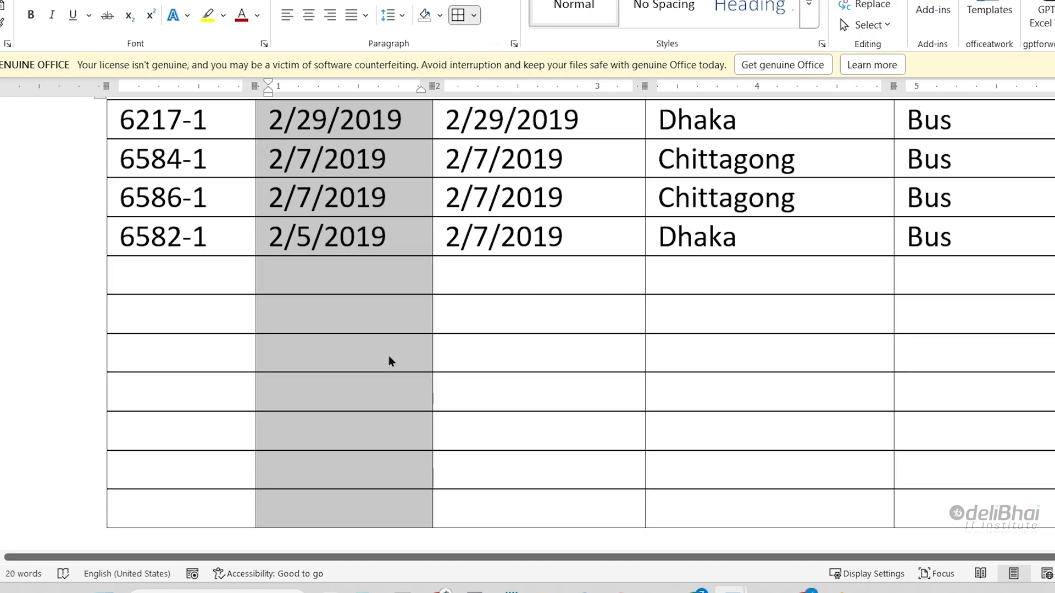
- Select the entire third column at once from above its top border, and the entire fourth column the same way
{"action": "scroll", "coordinate": [388, 355], "scroll_direction": "up", "scroll_amount": 5}
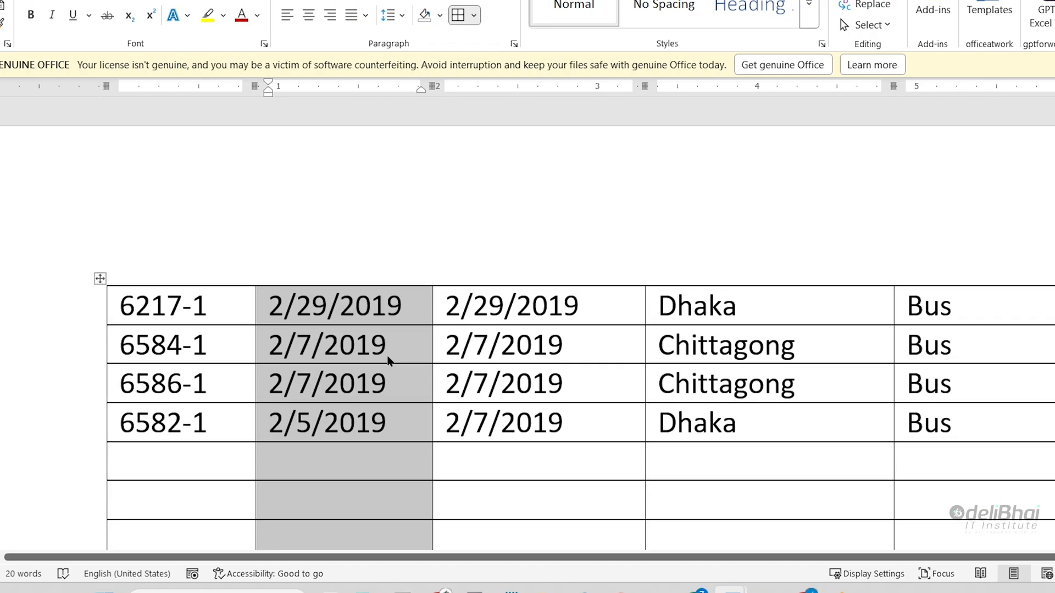
{"action": "left_click", "coordinate": [530, 259]}
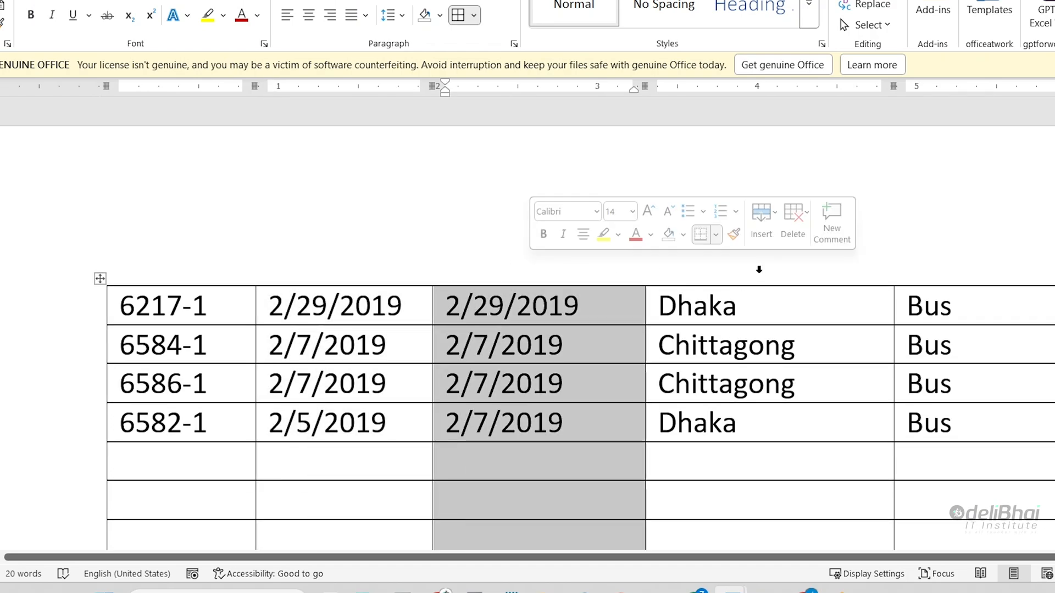
{"action": "left_click", "coordinate": [756, 264]}
- Select the third, fourth and fifth columns together by sweeping above the table's top border, and clear the selection
{"action": "left_click_drag", "start_coordinate": [493, 265], "coordinate": [685, 271]}
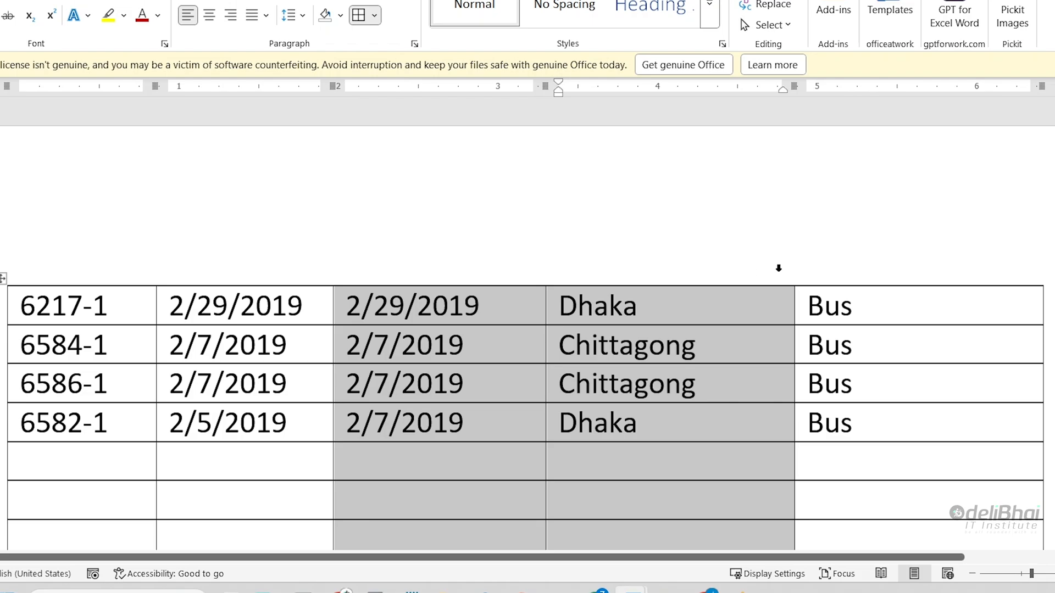
{"action": "left_click_drag", "start_coordinate": [778, 268], "coordinate": [841, 266]}
{"action": "scroll", "coordinate": [768, 363], "scroll_direction": "down", "scroll_amount": 3}
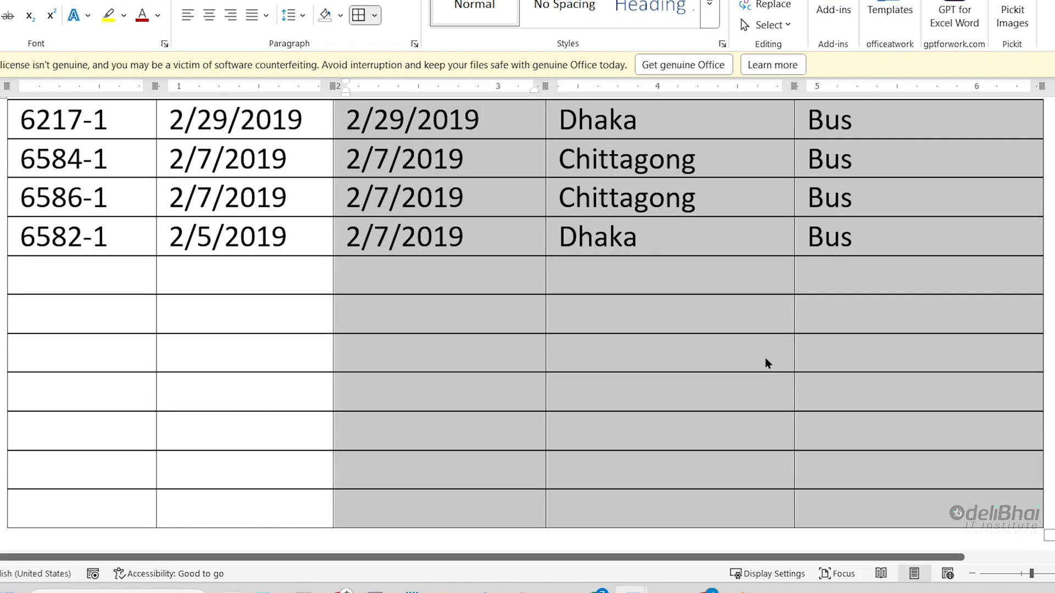
{"action": "scroll", "coordinate": [762, 368], "scroll_direction": "up", "scroll_amount": 3}
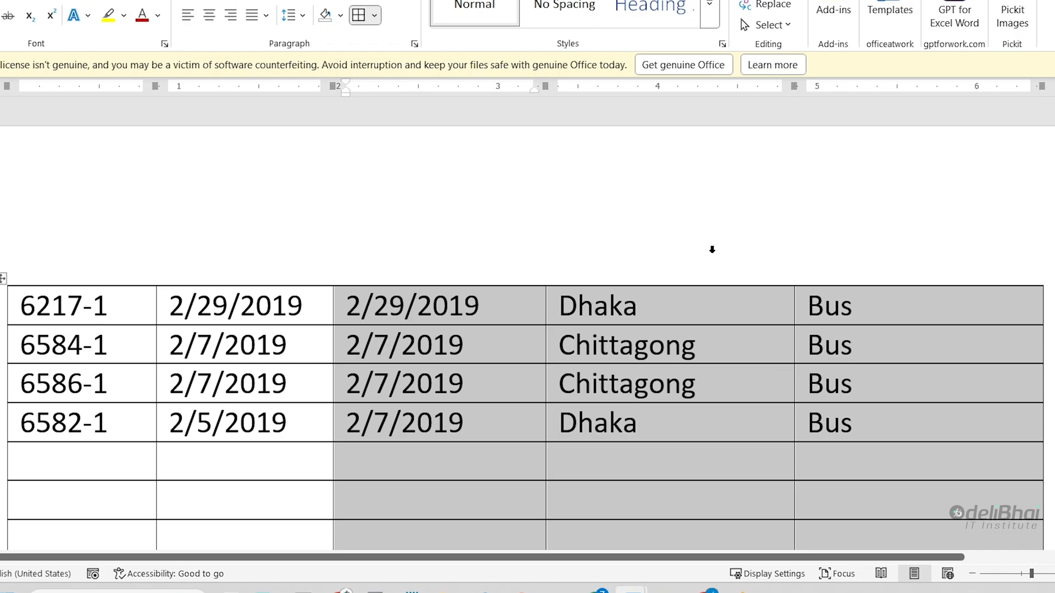
{"action": "left_click", "coordinate": [748, 350]}
- Place the cursor before 6217-1 and extend the selection stepwise with the keyboard across the first row to the Bus cell
{"action": "left_click", "coordinate": [21, 305]}
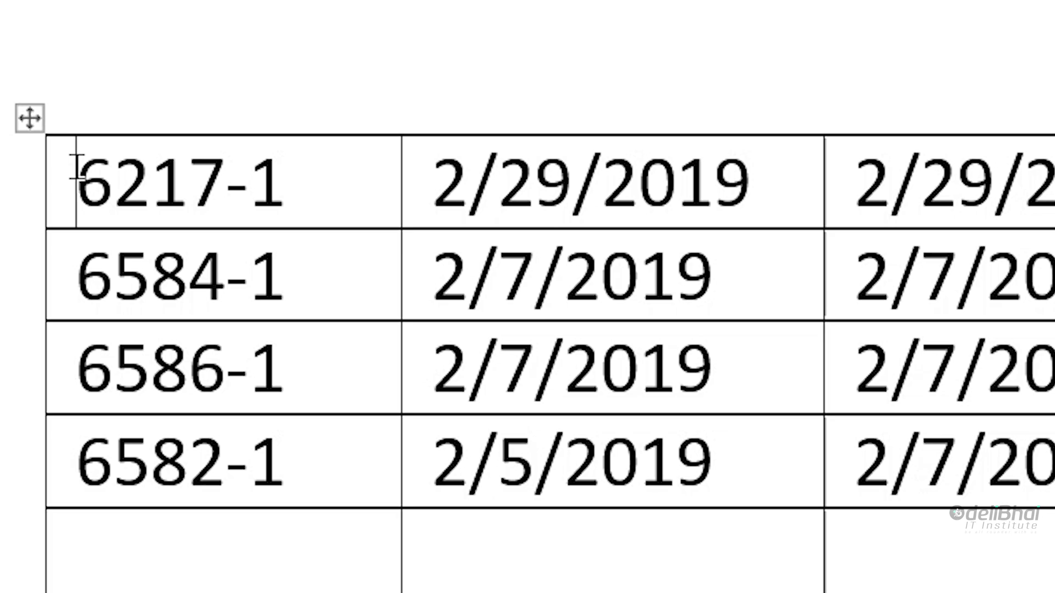
{"action": "key", "text": "shift+Right"}
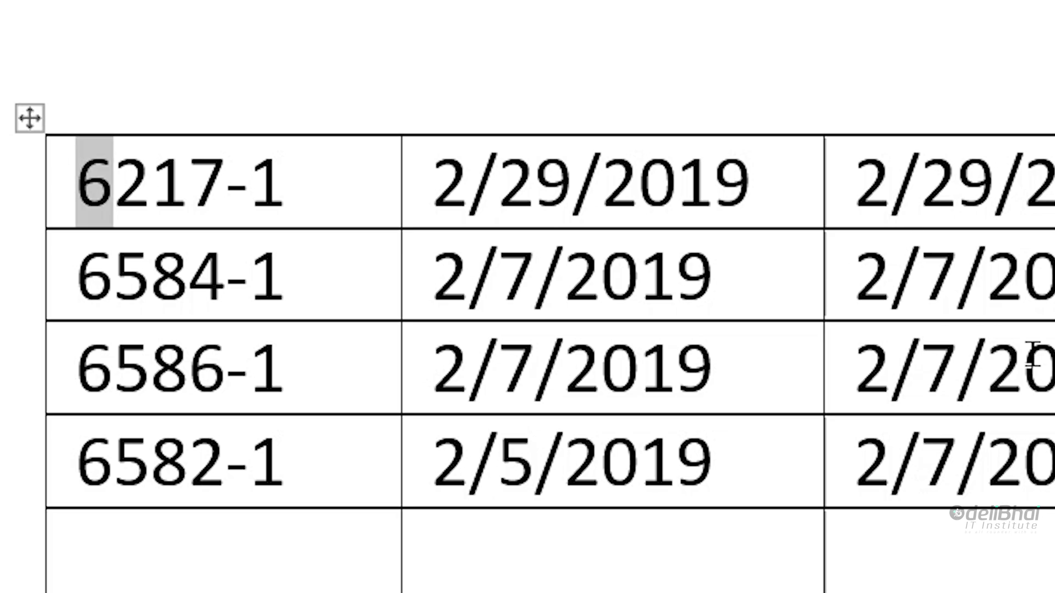
{"action": "key", "text": "shift+Right"}
{"action": "key", "text": "shift+Right"}
{"action": "key", "text": "shift+Right"}
{"action": "key", "text": "shift+Right"}
{"action": "key", "text": "shift+Right"}
{"action": "key", "text": "shift+Right"}
{"action": "key", "text": "shift+Right"}
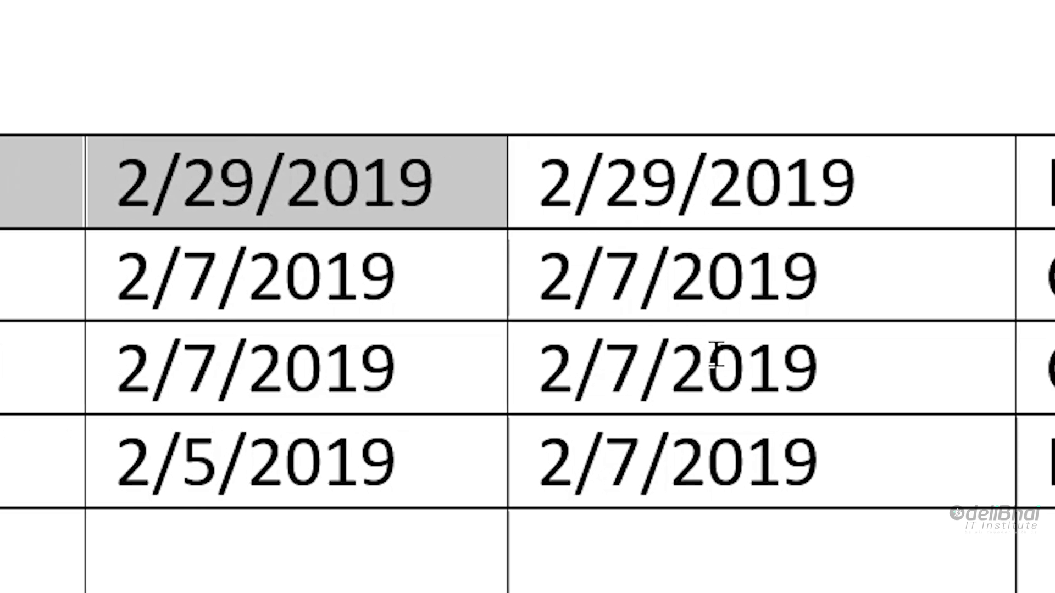
{"action": "key", "text": "shift+Right"}
{"action": "key", "text": "shift+Right"}
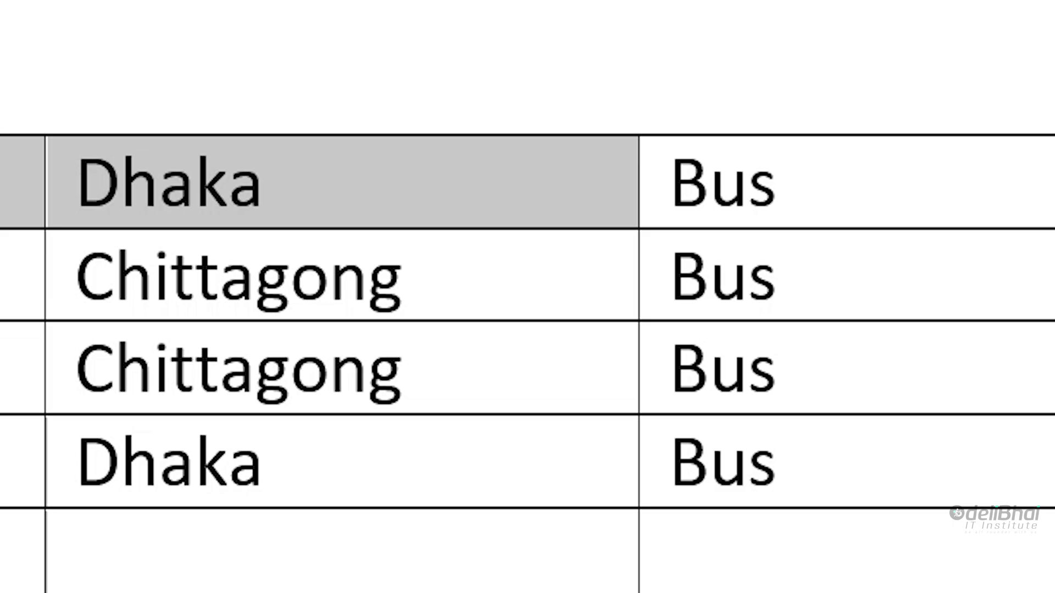
{"action": "key", "text": "shift+Right"}
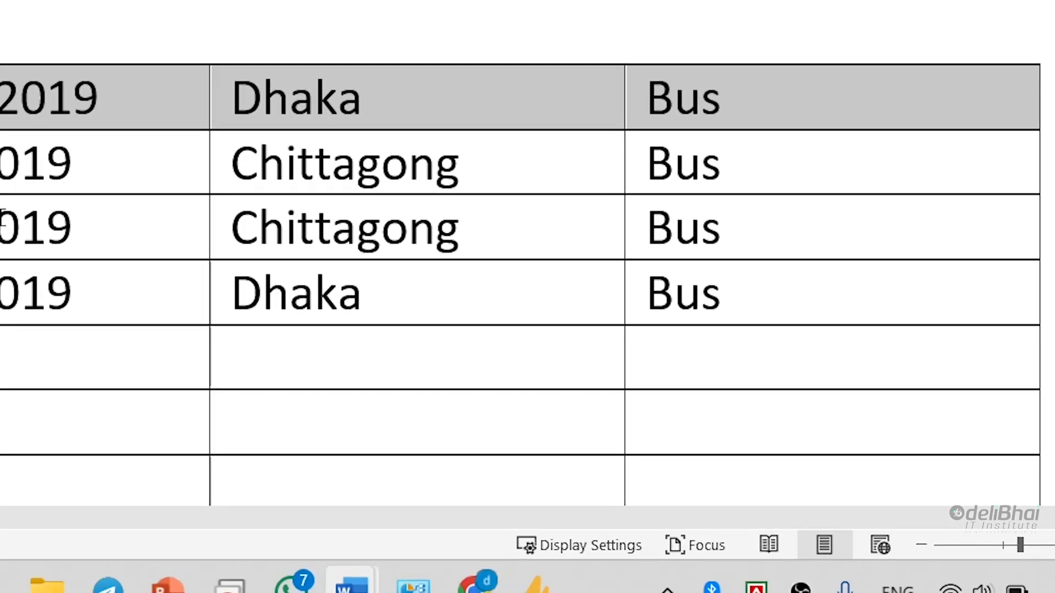
- Extend the selection into the second row, narrow it to the first four columns, and extend it down through the 6582-1 row
{"action": "key", "text": "shift+Down"}
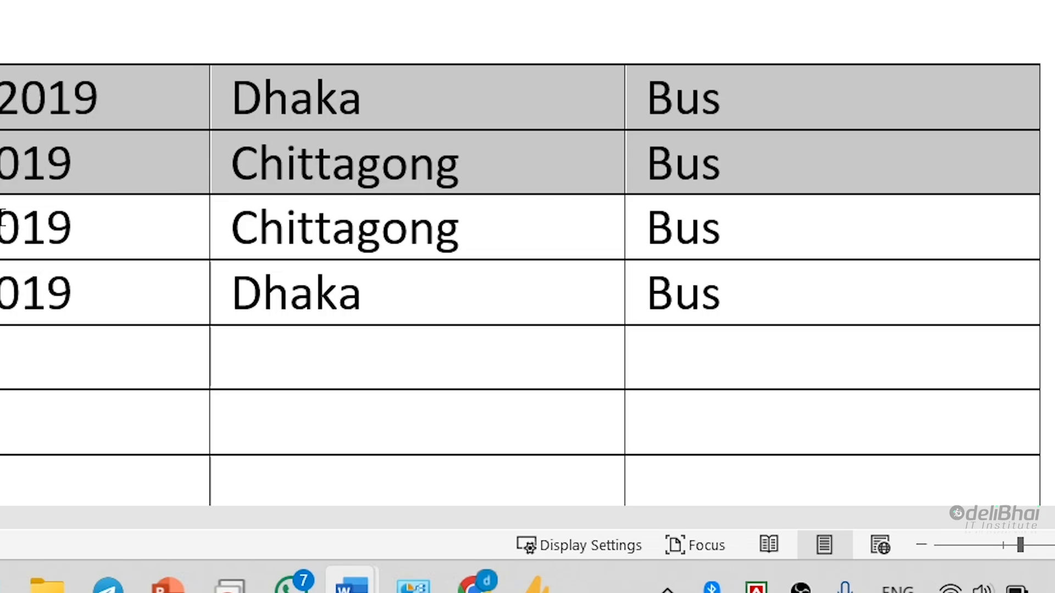
{"action": "key", "text": "shift+Left"}
{"action": "key", "text": "shift+Left"}
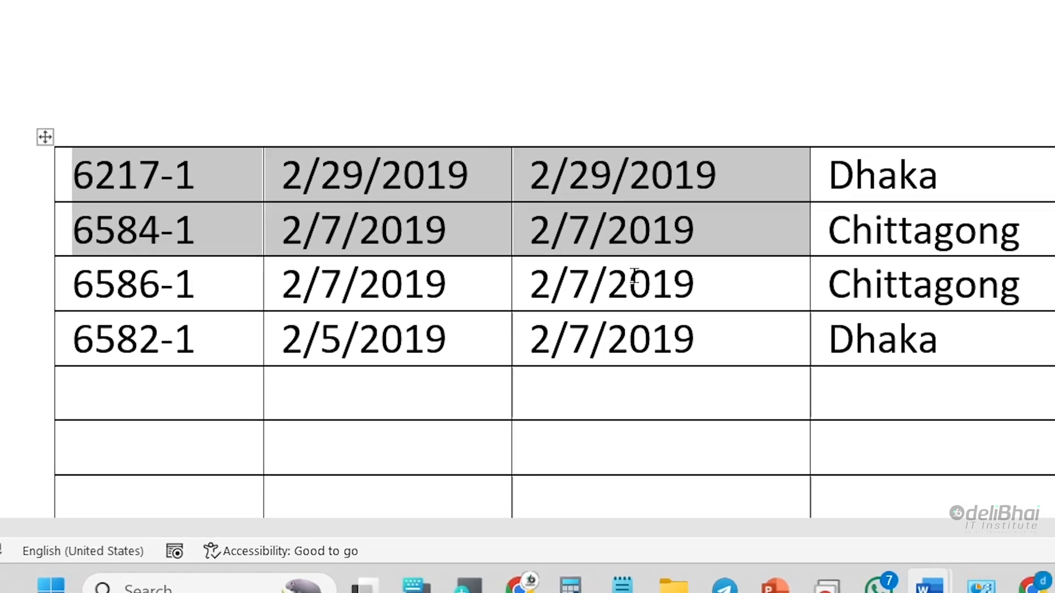
{"action": "key", "text": "shift+Right"}
{"action": "key", "text": "shift+Down"}
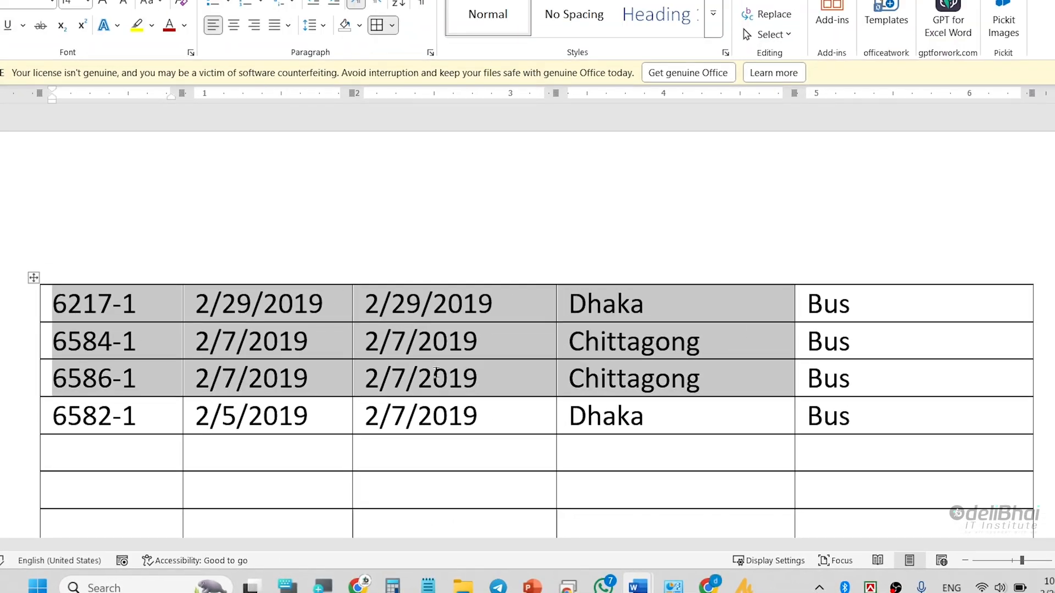
{"action": "key", "text": "shift+Down"}
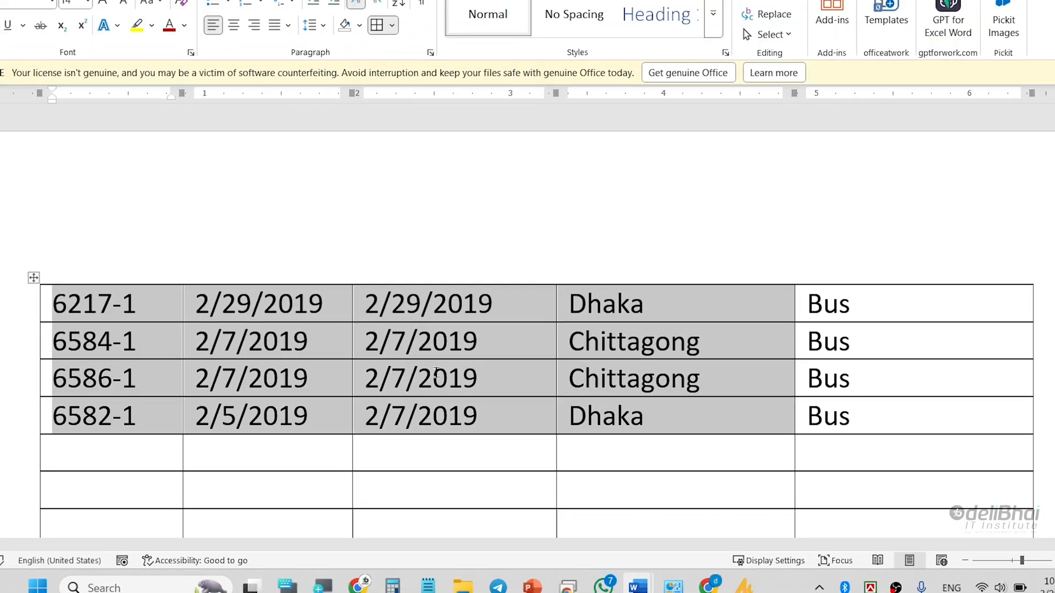
- Shrink the block to the first column of the top three rows, widen it to three columns, and clear the selection
{"action": "key", "text": "shift+Left"}
{"action": "key", "text": "shift+Left"}
{"action": "key", "text": "shift+Left"}
{"action": "key", "text": "shift+Up"}
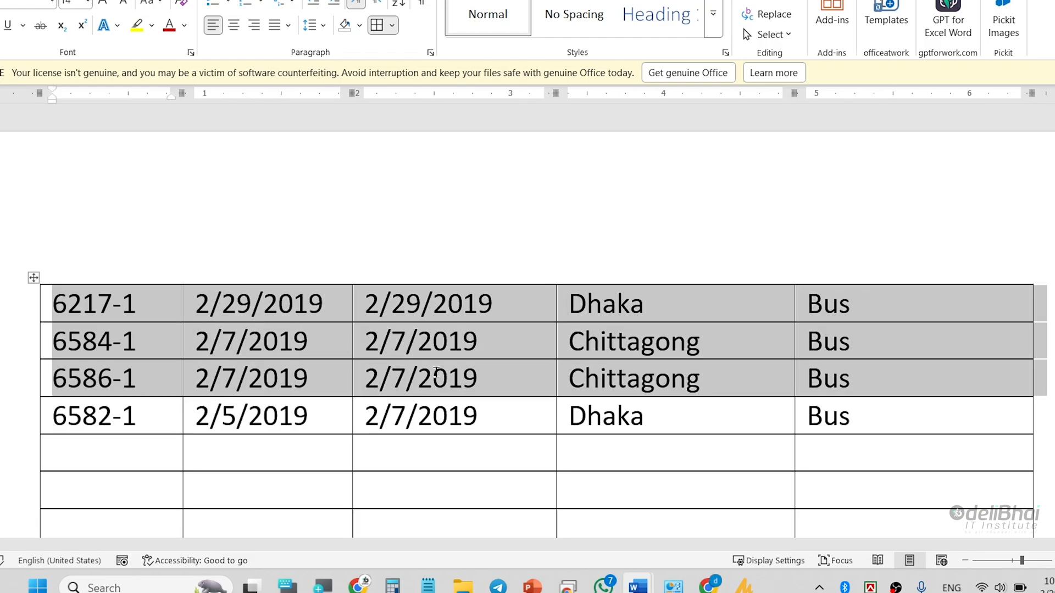
{"action": "key", "text": "shift+Left"}
{"action": "key", "text": "shift+Left"}
{"action": "key", "text": "shift+Left"}
{"action": "key", "text": "shift+Left"}
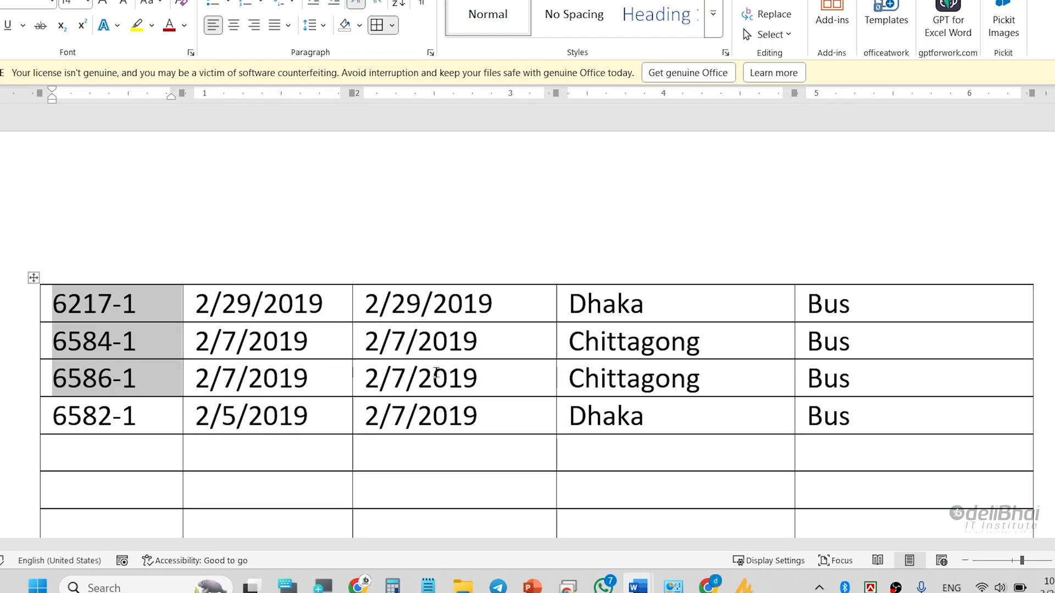
{"action": "key", "text": "shift+Right"}
{"action": "key", "text": "shift+Right"}
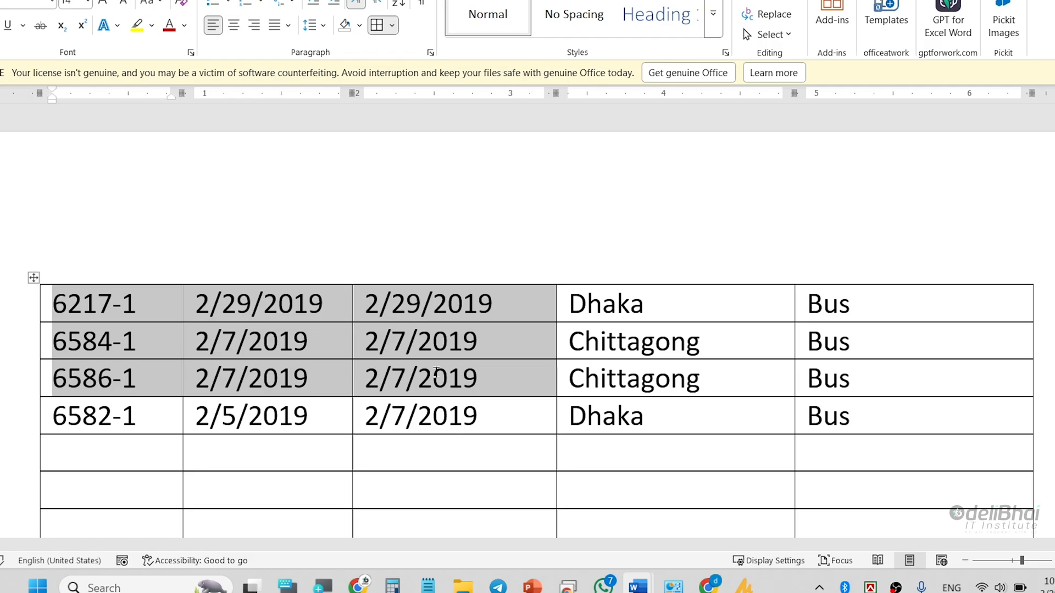
{"action": "left_click", "coordinate": [433, 379]}
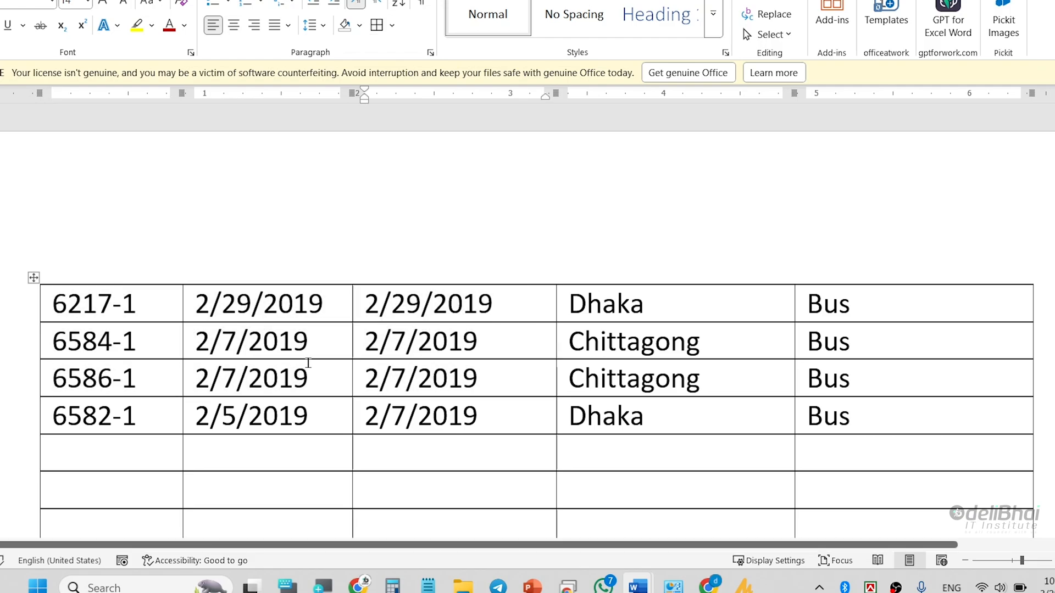
- Select 6217-1, both 2/29/2019 cells, /7/2019 in the third row and both Chittagong words together as separate selections, and clear them
{"action": "left_click_drag", "start_coordinate": [56, 312], "coordinate": [142, 306]}
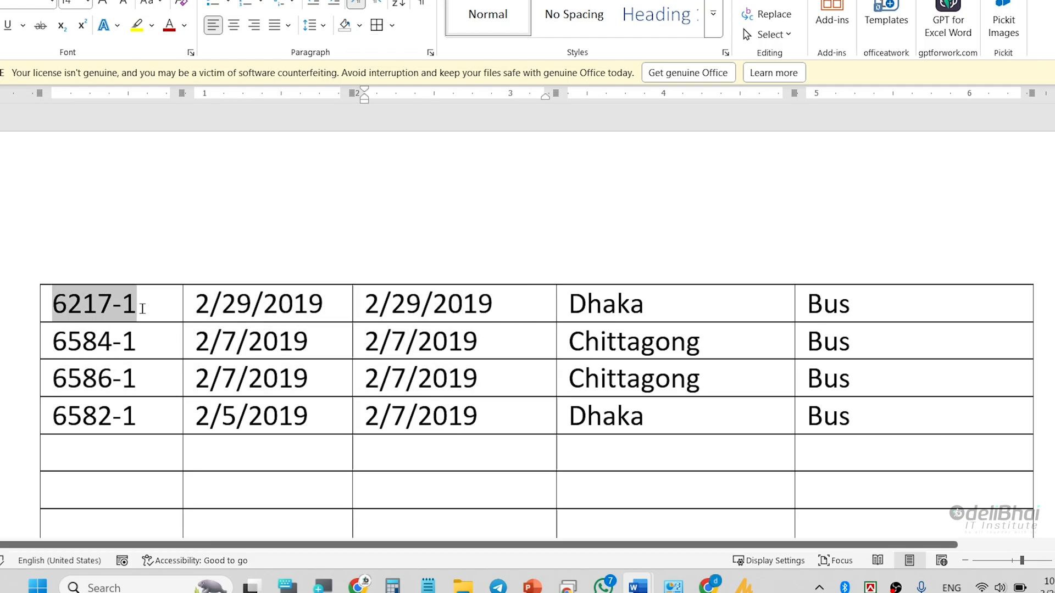
{"action": "left_click_drag", "start_coordinate": [254, 312], "coordinate": [364, 302]}
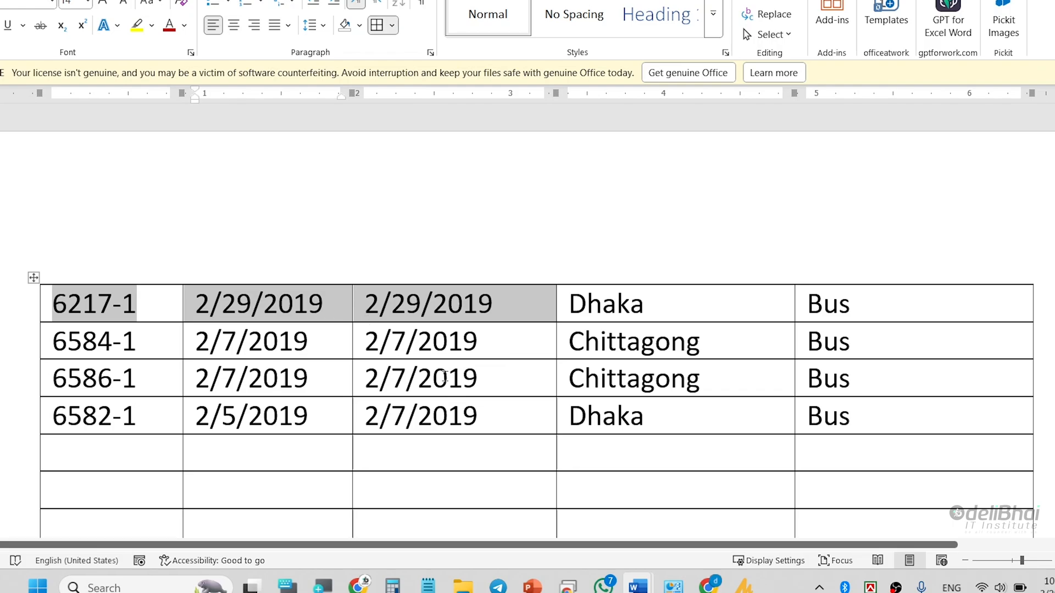
{"action": "left_click_drag", "start_coordinate": [378, 380], "coordinate": [502, 377]}
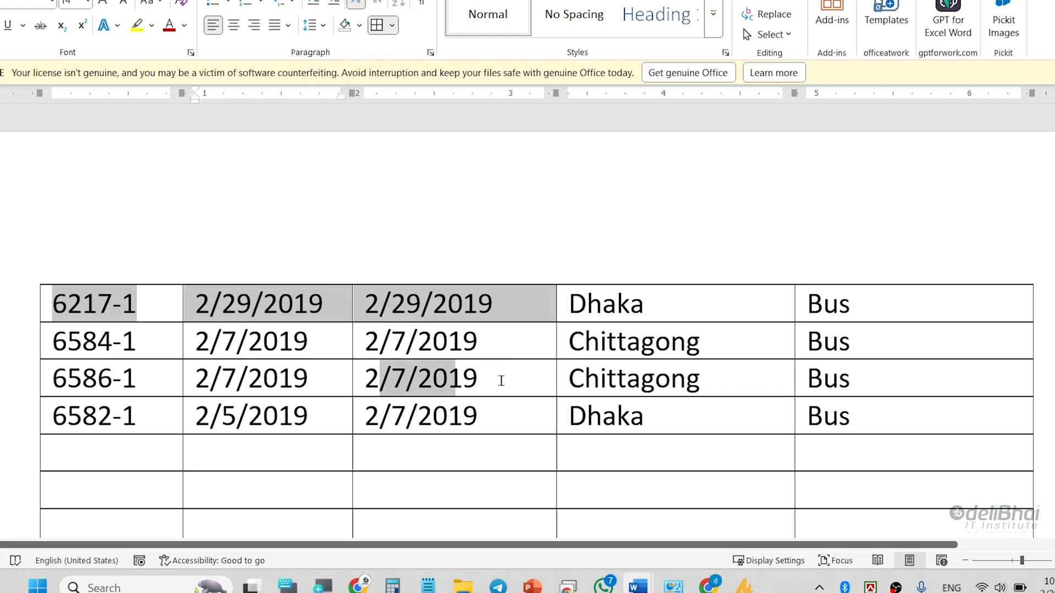
{"action": "double_click", "coordinate": [665, 379]}
{"action": "double_click", "coordinate": [668, 347], "text": "ctrl"}
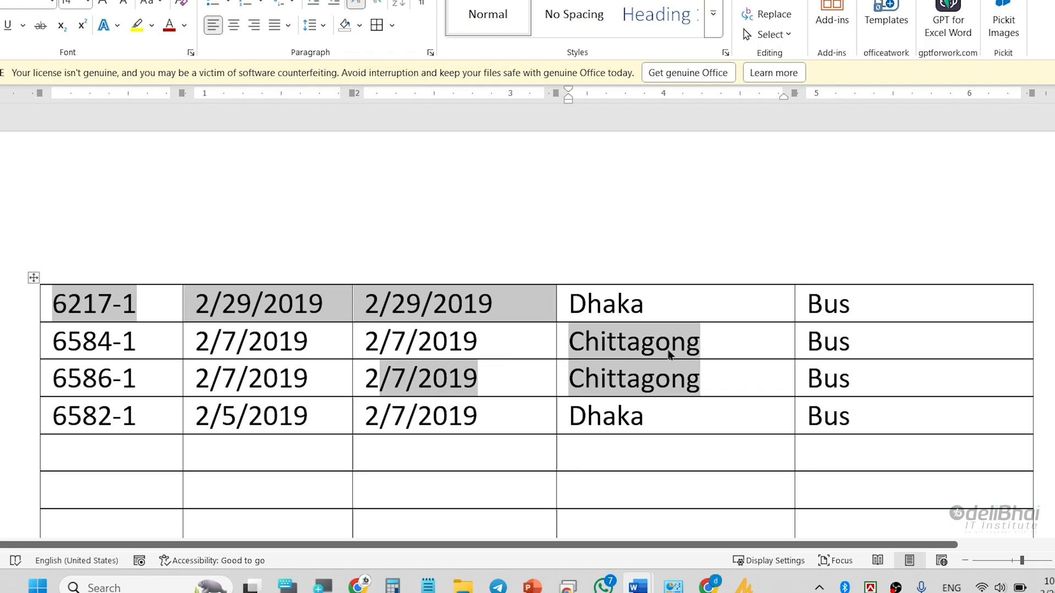
{"action": "left_click", "coordinate": [629, 302]}
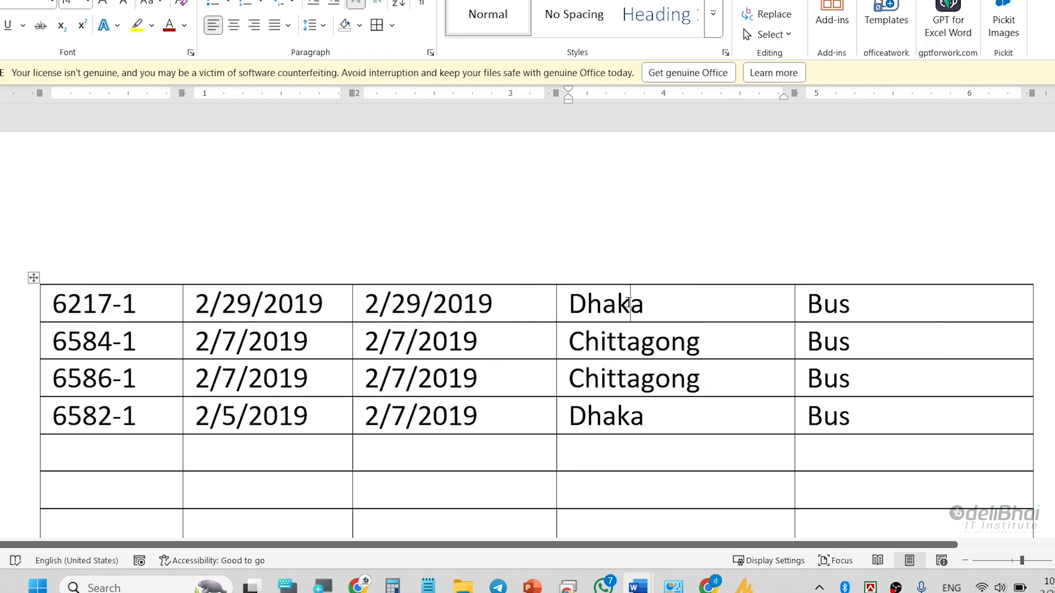
- Select the whole table by sweeping from 6217-1 in the first cell to the last cell of the bottom row
{"action": "left_click", "coordinate": [58, 308]}
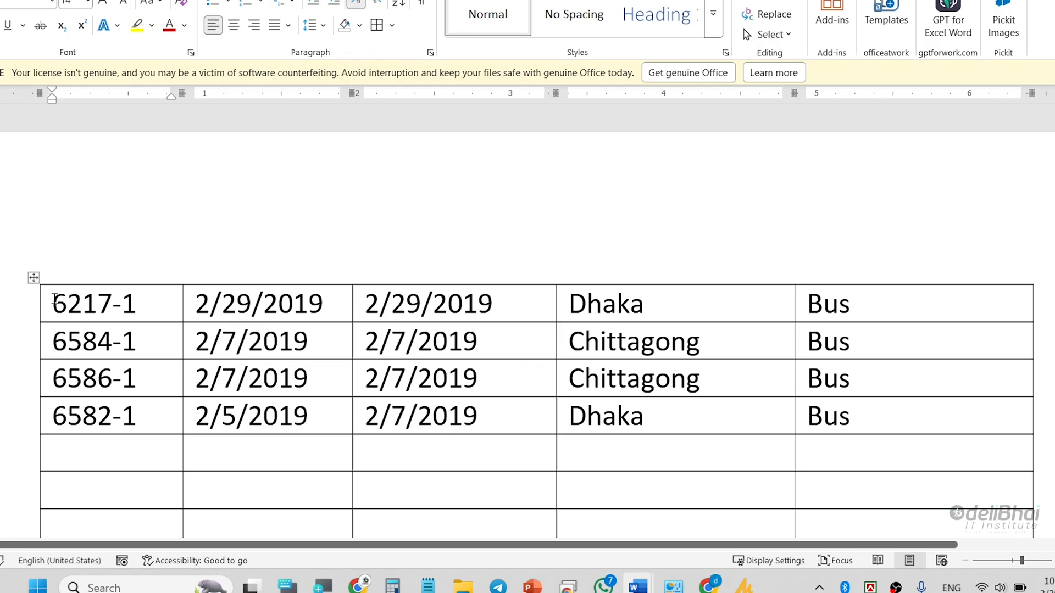
{"action": "mouse_move", "coordinate": [54, 300]}
{"action": "left_mouse_down"}
{"action": "mouse_move", "coordinate": [473, 341]}
{"action": "mouse_move", "coordinate": [827, 445]}
{"action": "mouse_move", "coordinate": [882, 521]}
{"action": "mouse_move", "coordinate": [884, 571]}
{"action": "mouse_move", "coordinate": [878, 271]}
{"action": "left_mouse_up"}
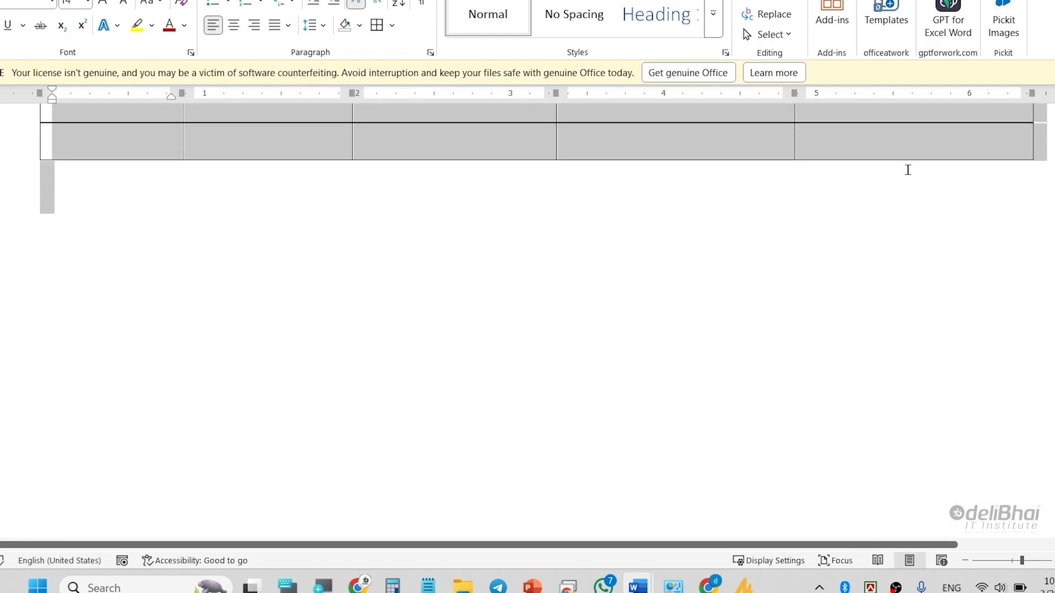
{"action": "left_click_drag", "start_coordinate": [908, 170], "coordinate": [916, 146]}
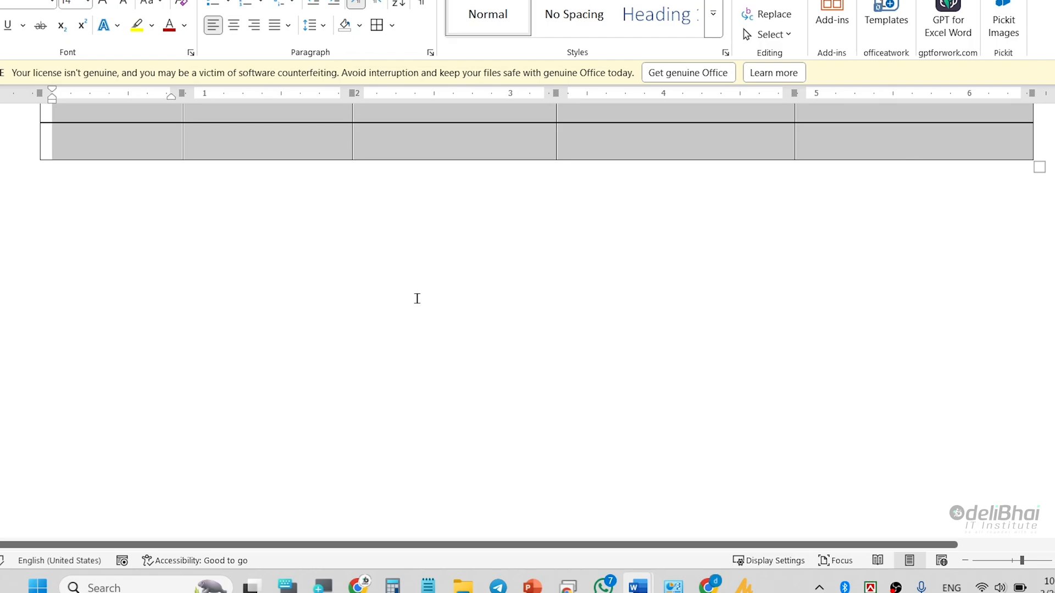
{"action": "scroll", "coordinate": [275, 320], "scroll_direction": "up", "scroll_amount": 7}
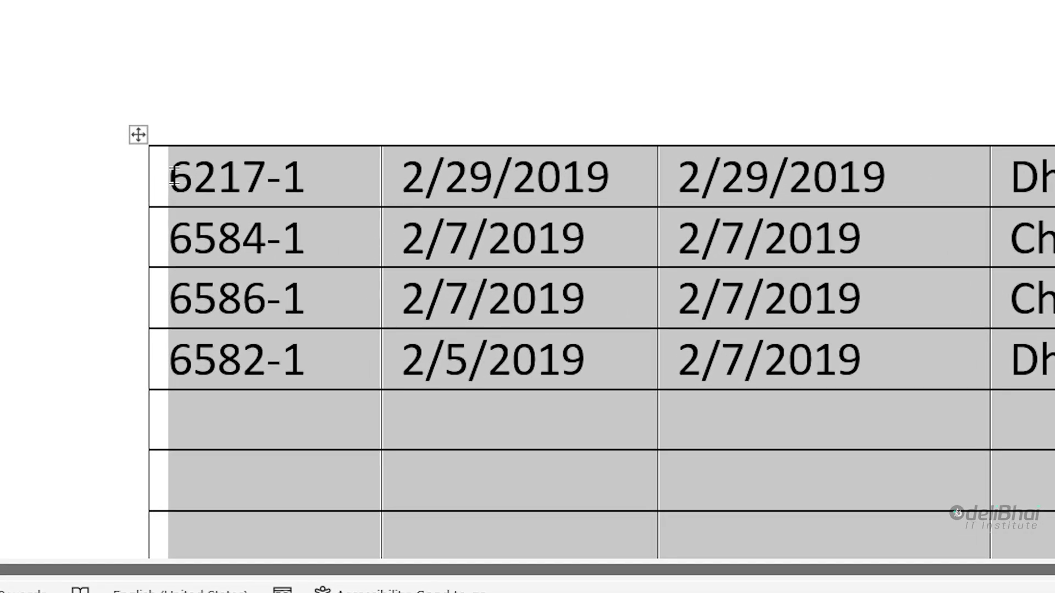
- Place the cursor before 6217-1, select the whole table through the last cell of the bottom row, and clear the selection
{"action": "left_click", "coordinate": [53, 301]}
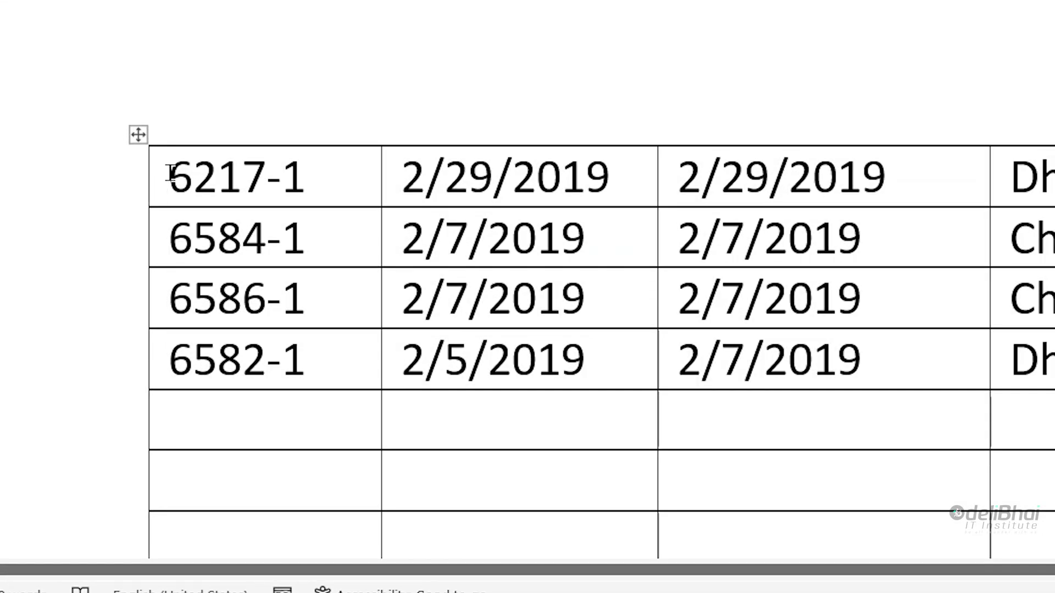
{"action": "scroll", "coordinate": [205, 208], "scroll_direction": "down", "scroll_amount": 10}
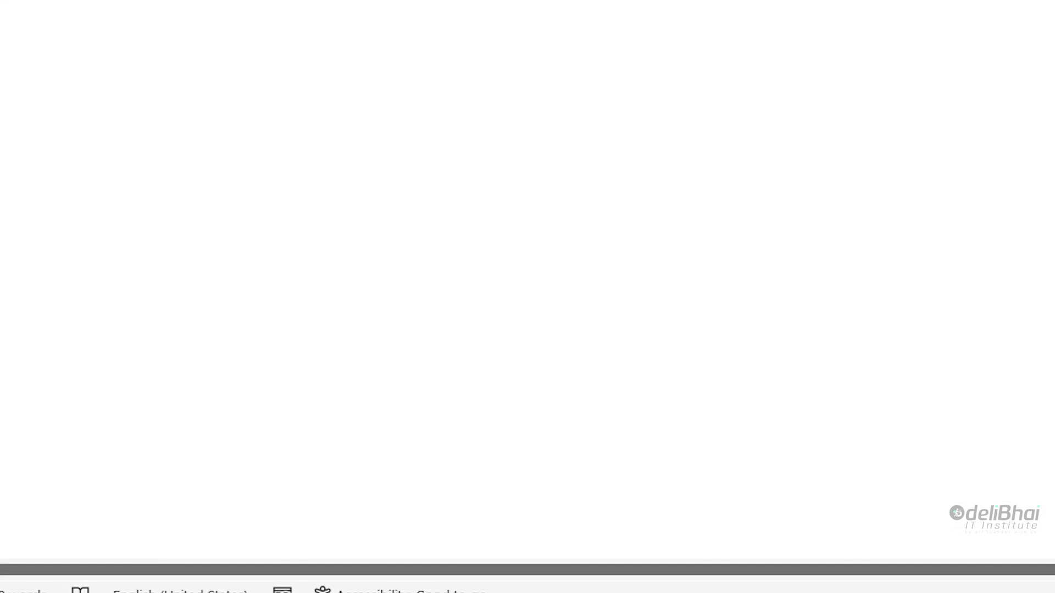
{"action": "scroll", "coordinate": [527, 164], "scroll_direction": "up", "scroll_amount": 3}
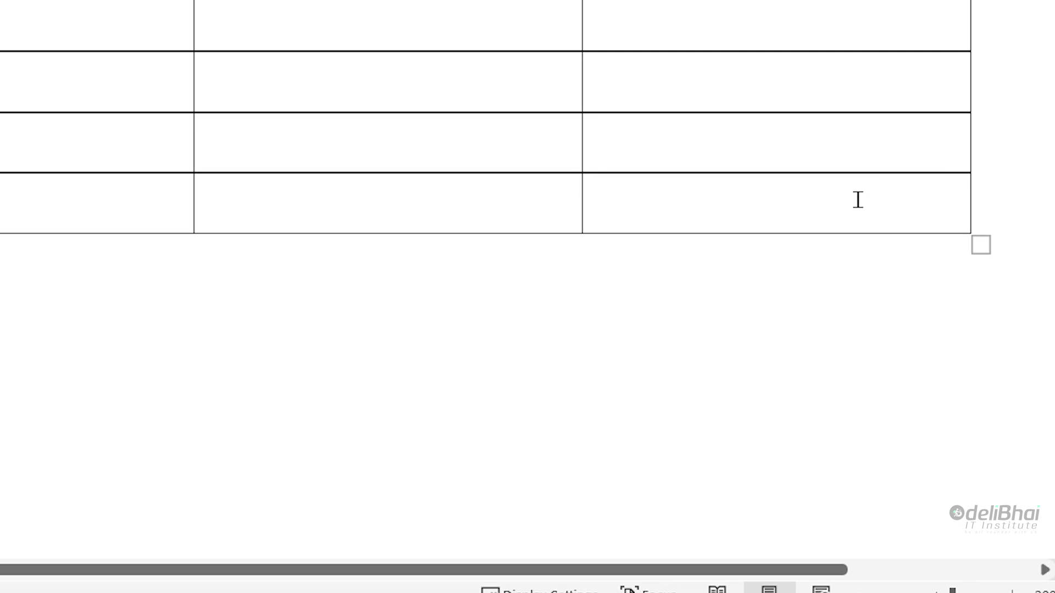
{"action": "key", "text": "ctrl+a"}
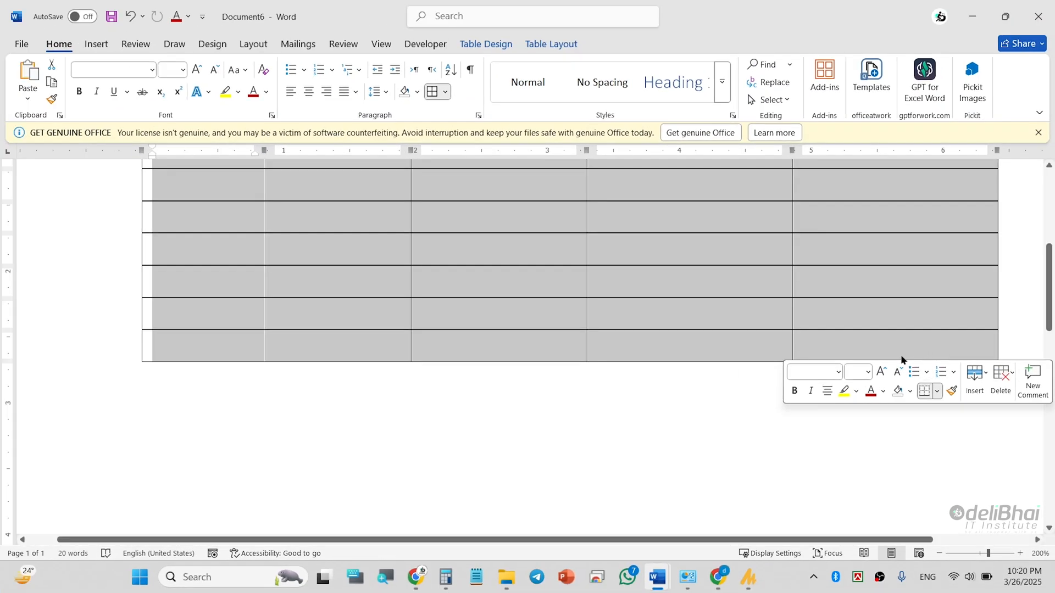
{"action": "scroll", "coordinate": [901, 359], "scroll_direction": "up", "scroll_amount": 5}
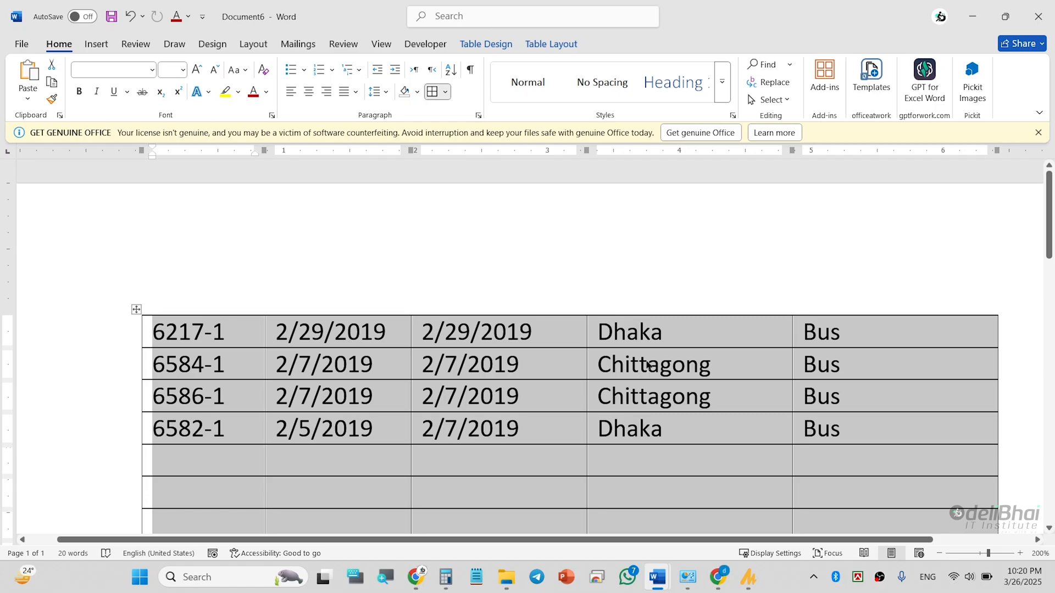
{"action": "left_click", "coordinate": [633, 361]}
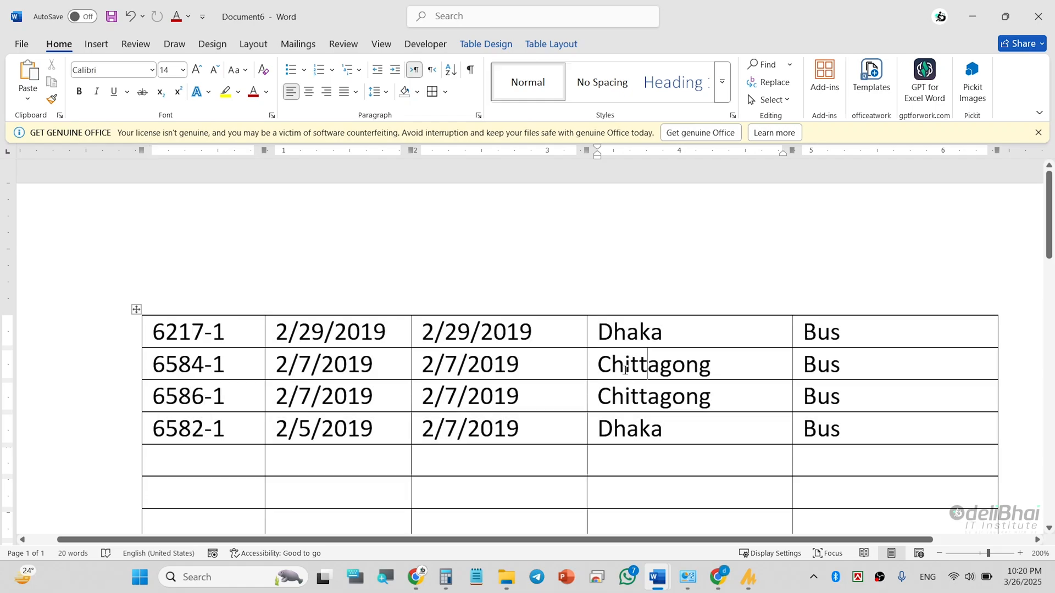